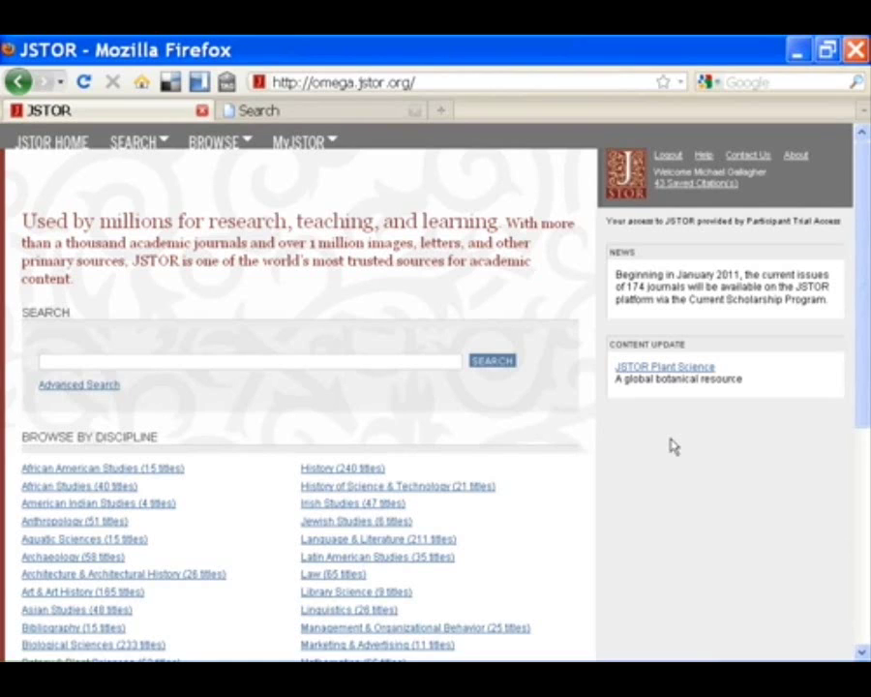
# Step: Open the Advanced Search page and enter slavery in West Africa in the first search field
pyautogui.moveTo(134, 144)
pyautogui.click(136, 167)
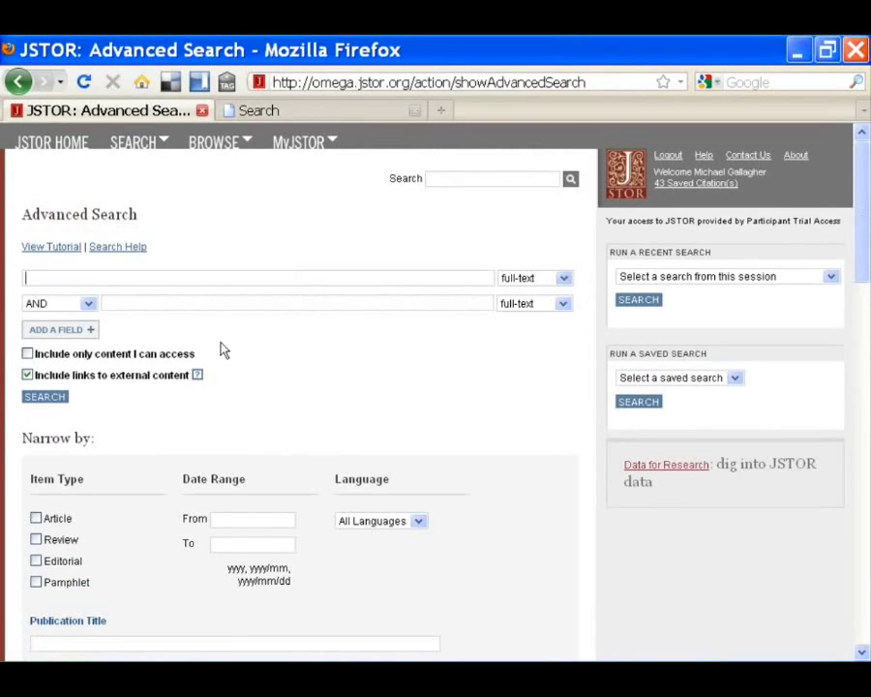
pyautogui.write('slavery in West Africa')
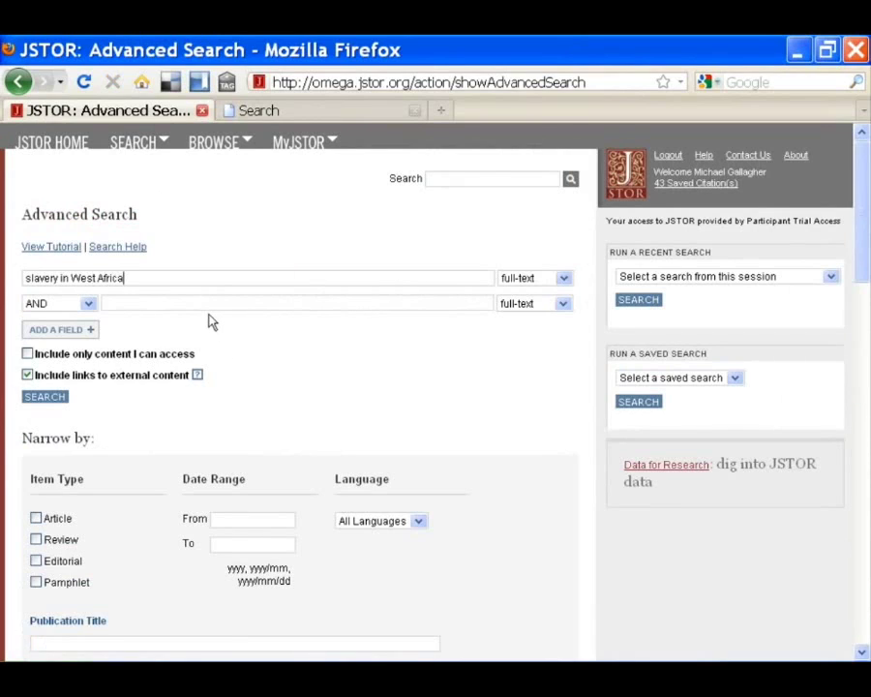
# Step: Replace the phrase in the first search field with "in an at the a =stop words"
pyautogui.doubleClick(63, 278)
pyautogui.moveTo(63, 278); pyautogui.dragTo(152, 286)
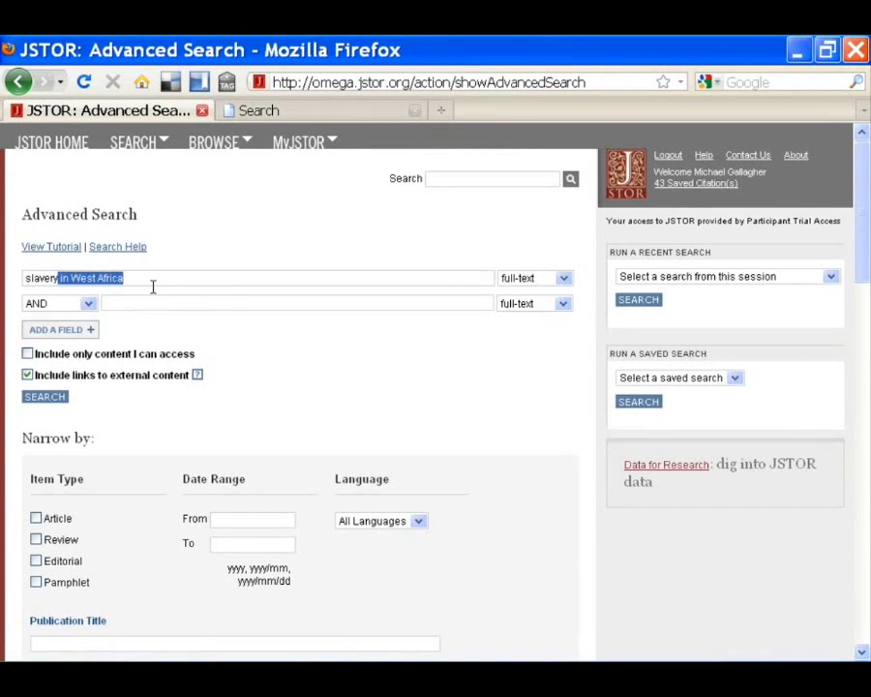
pyautogui.press('BackSpace')
pyautogui.press('BackSpace')
pyautogui.press('BackSpace')
pyautogui.press('BackSpace')
pyautogui.press('BackSpace')
pyautogui.press('BackSpace')
pyautogui.press('BackSpace')
pyautogui.press('BackSpace')
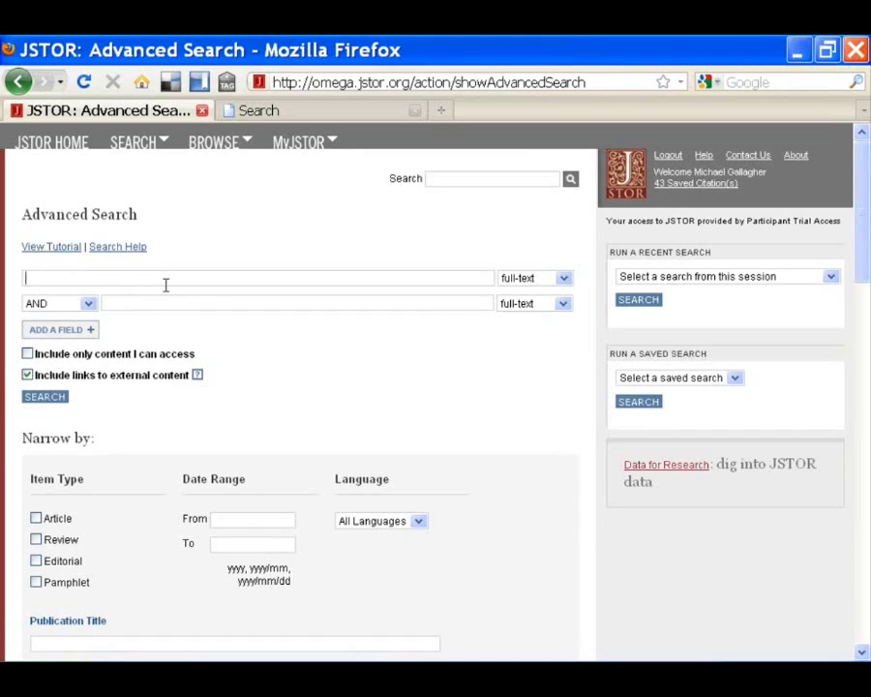
pyautogui.write('in an at the a =stop words')
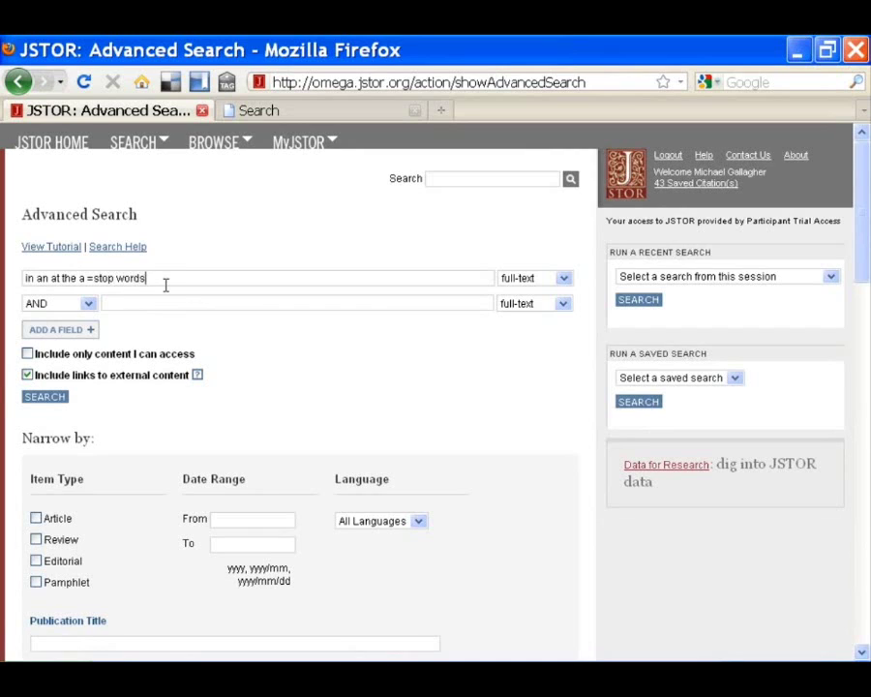
# Step: Clear the list of stop words and enter the phrase "stop words" enclosed in double quotes
pyautogui.press('BackSpace')
pyautogui.press('BackSpace')
pyautogui.press('BackSpace')
pyautogui.press('BackSpace')
pyautogui.press('BackSpace')
pyautogui.press('BackSpace')
pyautogui.press('BackSpace')
pyautogui.press('BackSpace')
pyautogui.press('BackSpace')
pyautogui.press('BackSpace')
pyautogui.press('BackSpace')
pyautogui.press('BackSpace')
pyautogui.press('BackSpace')
pyautogui.press('BackSpace')
pyautogui.press('BackSpace')
pyautogui.press('BackSpace')
pyautogui.press('BackSpace')
pyautogui.press('BackSpace')
pyautogui.press('BackSpace')
pyautogui.press('BackSpace')
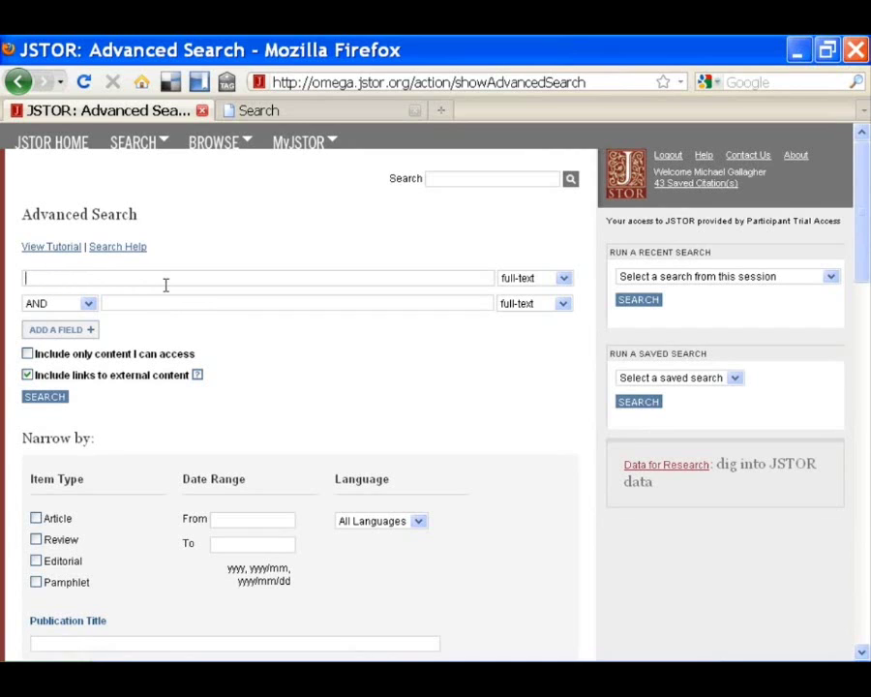
pyautogui.write('"stop words')
pyautogui.write('"')
# Step: Replace the query with to be or not to be, without quotation marks, and run the search
pyautogui.press('BackSpace')
pyautogui.press('BackSpace')
pyautogui.press('BackSpace')
pyautogui.press('BackSpace')
pyautogui.press('BackSpace')
pyautogui.press('BackSpace')
pyautogui.press('BackSpace')
pyautogui.press('BackSpace')
pyautogui.press('BackSpace')
pyautogui.press('BackSpace')
pyautogui.press('BackSpace')
pyautogui.write('to be or not to be')
pyautogui.press('Return')
# Step: Enclose the phrase to be or not to be in double quotes and rerun the search
pyautogui.write('"')
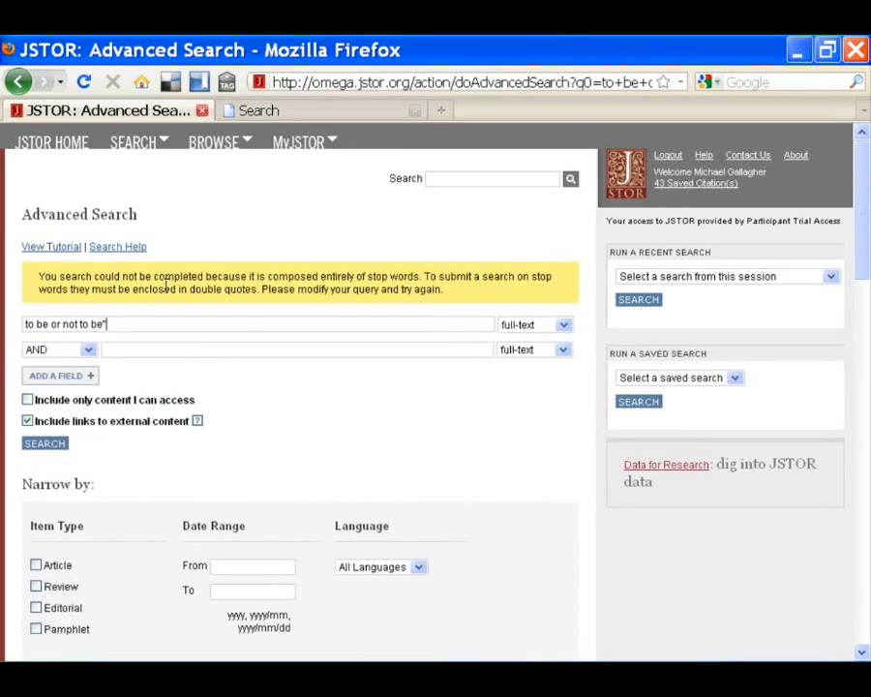
pyautogui.press('Left')
pyautogui.press('Left')
pyautogui.press('Left')
pyautogui.press('Left')
pyautogui.press('Left')
pyautogui.press('Left')
pyautogui.press('Left')
pyautogui.press('Left')
pyautogui.press('Left')
pyautogui.press('Left')
pyautogui.press('Left')
pyautogui.press('Left')
pyautogui.press('Left')
pyautogui.press('Left')
pyautogui.press('Left')
pyautogui.press('Left')
pyautogui.press('Left')
pyautogui.press('Left')
pyautogui.press('Left')
pyautogui.write('"')
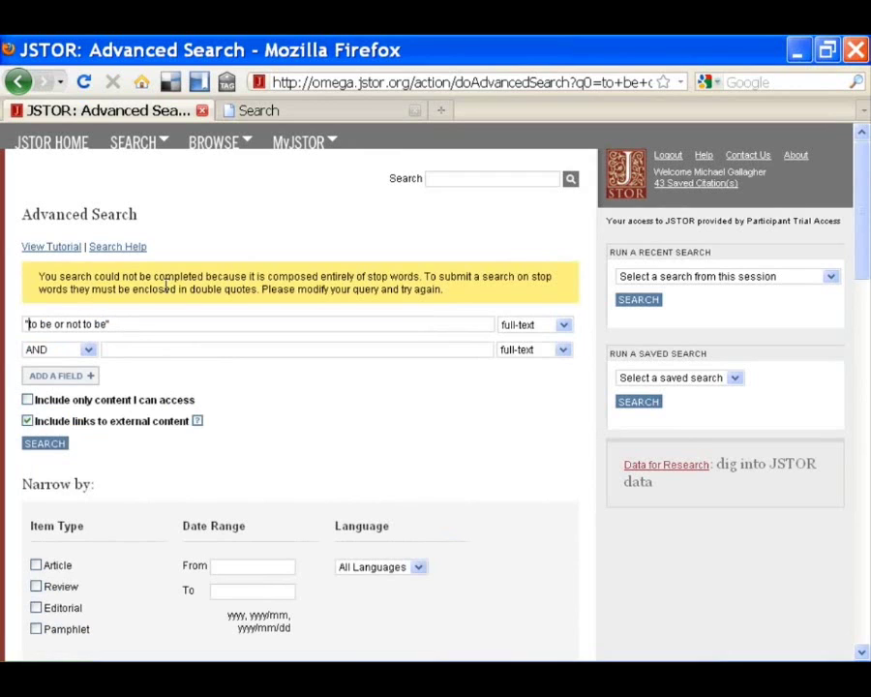
pyautogui.press('Return')
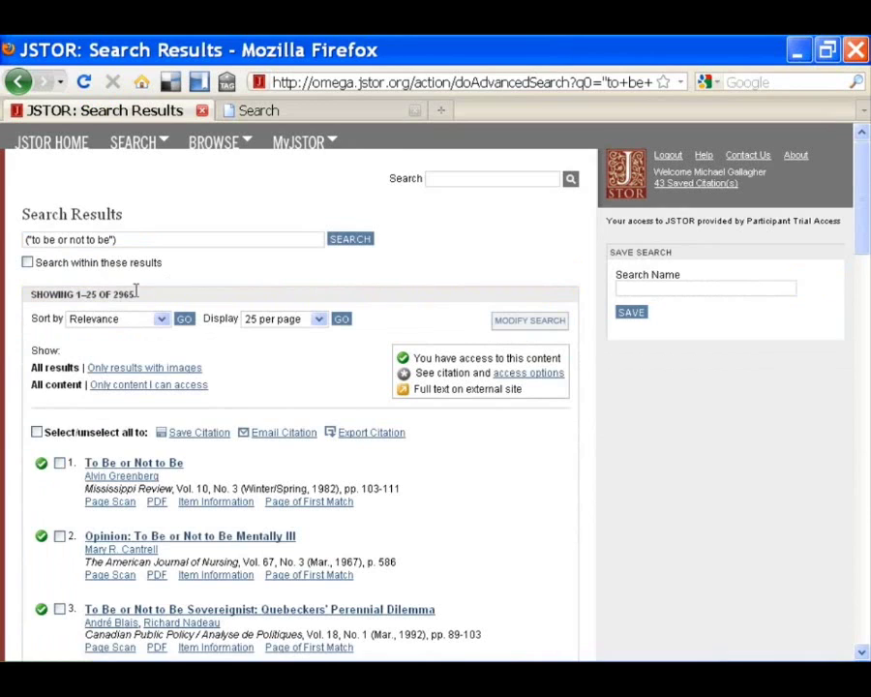
# Step: Return to modifying the search and review the field options for the first term and the operators for combining terms
pyautogui.moveTo(112, 295); pyautogui.dragTo(142, 302)
pyautogui.click(517, 324)
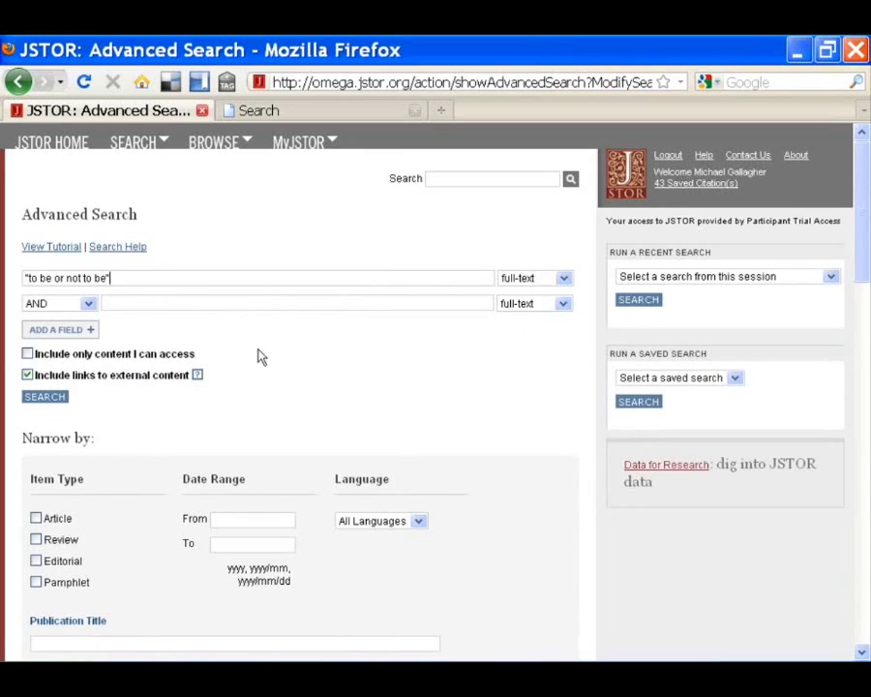
pyautogui.click(562, 279)
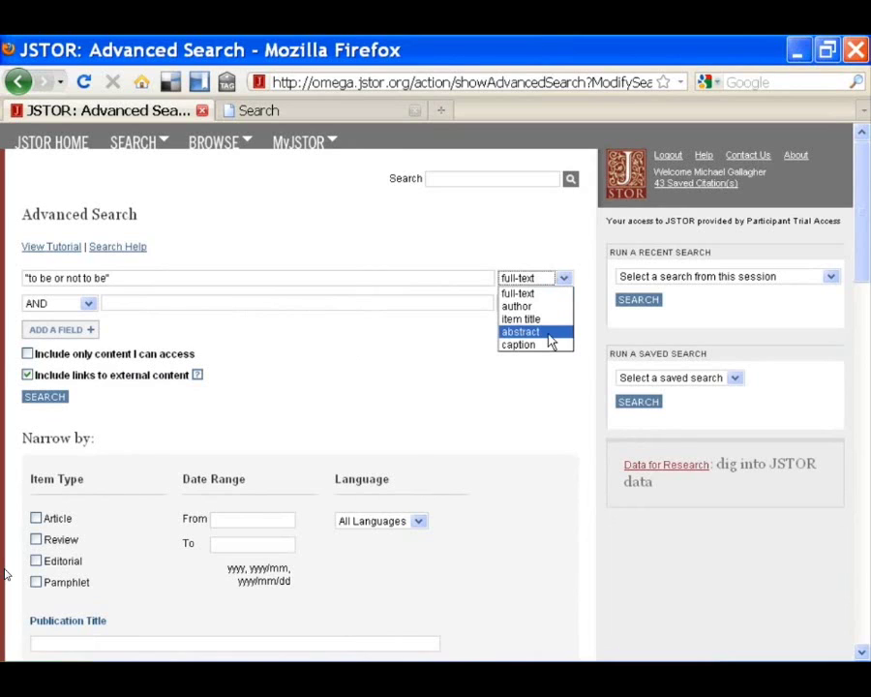
pyautogui.click(87, 305)
pyautogui.click(88, 304)
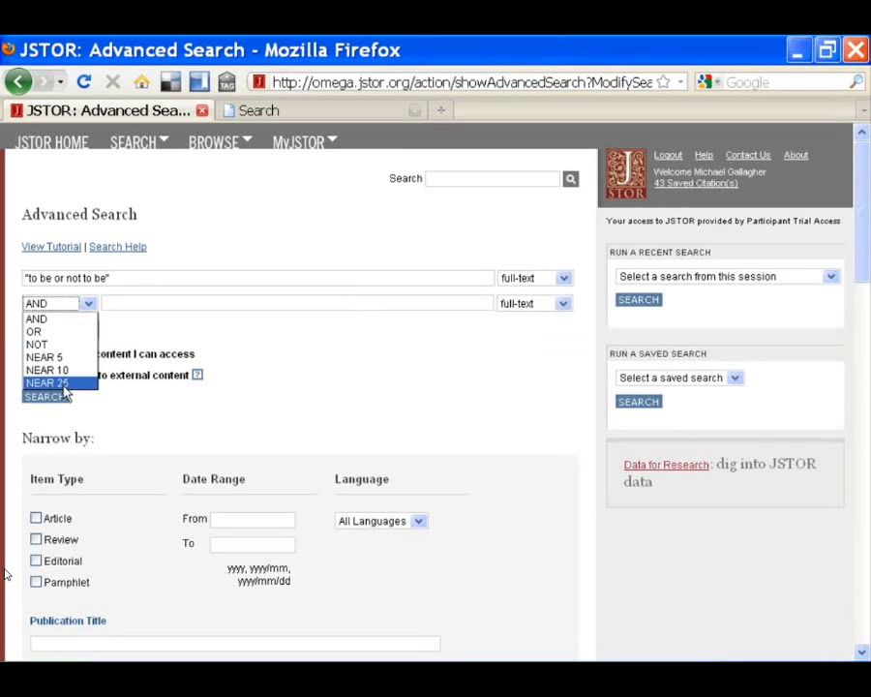
pyautogui.click(163, 339)
# Step: Add five more search fields to the advanced search form
pyautogui.click(78, 334)
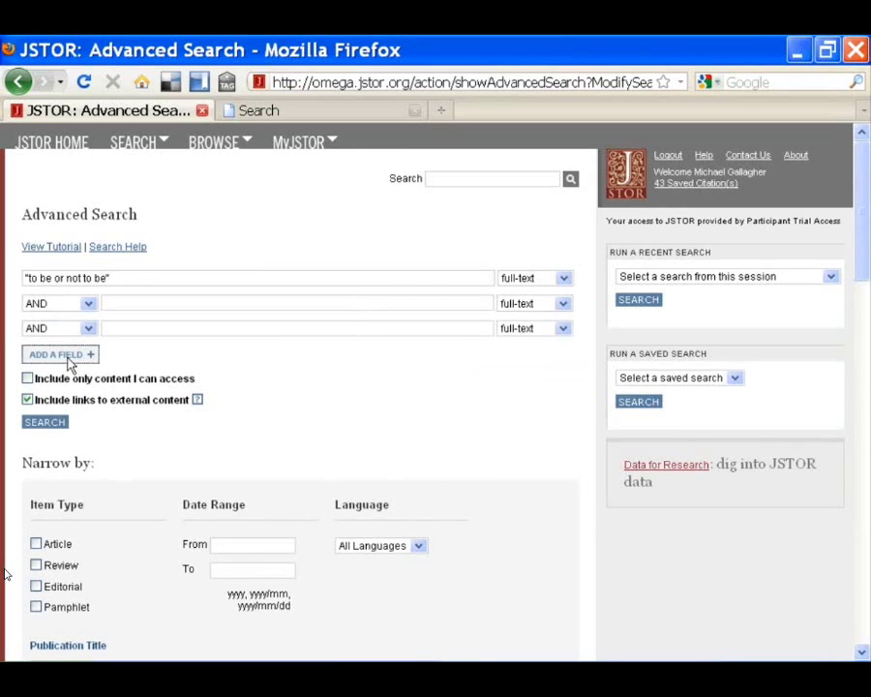
pyautogui.click(60, 356)
pyautogui.click(68, 381)
pyautogui.click(70, 404)
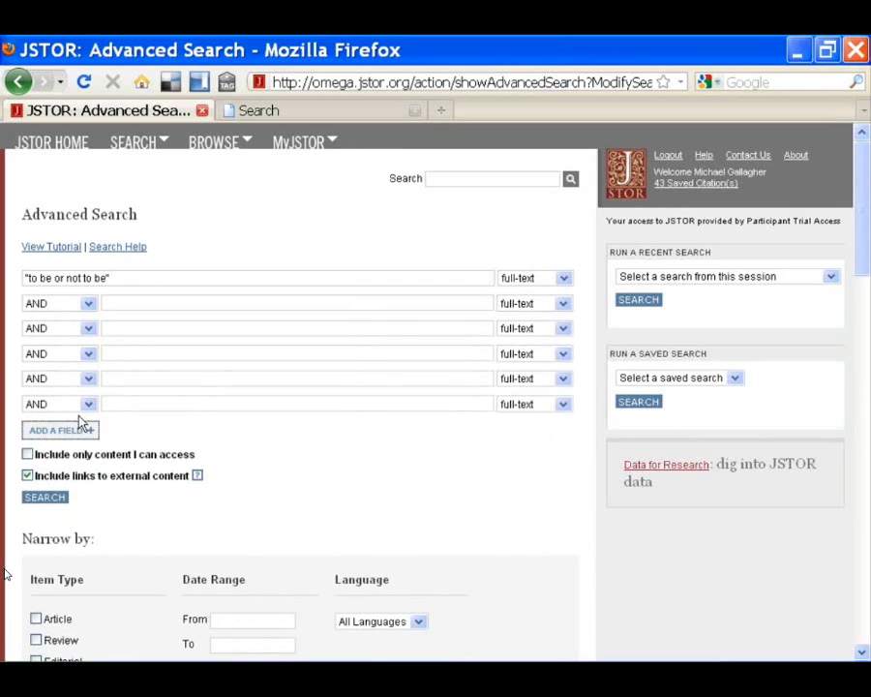
pyautogui.click(72, 428)
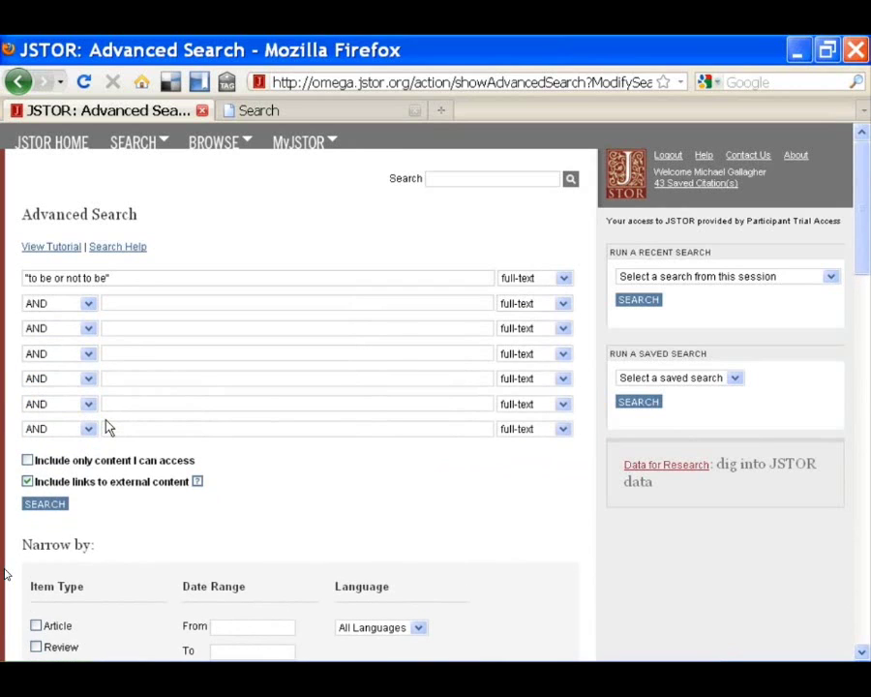
# Step: Narrow the search to the item types Article and Pamphlet
pyautogui.scroll(-5, 126, 426)
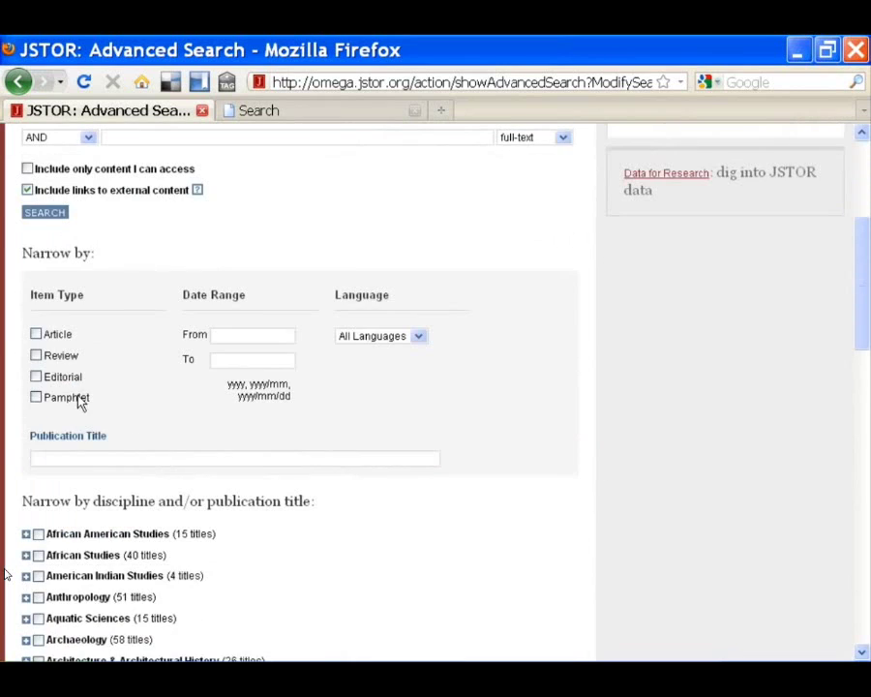
pyautogui.click(37, 335)
pyautogui.click(36, 397)
# Step: Replace the quoted phrase in the first search field with Formosa=Taiwan
pyautogui.scroll(5, 598, 340)
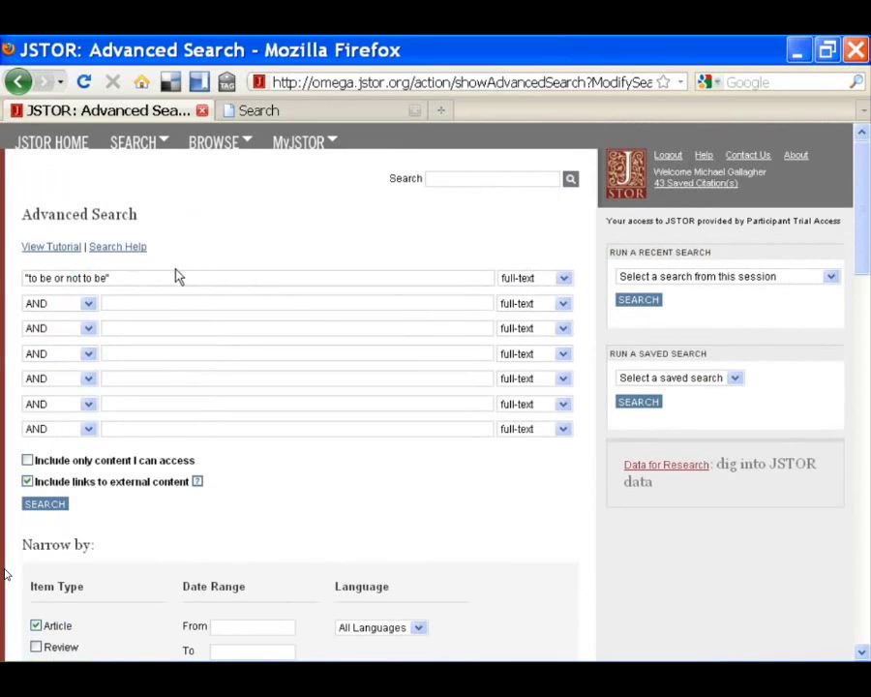
pyautogui.moveTo(174, 274); pyautogui.dragTo(7, 278)
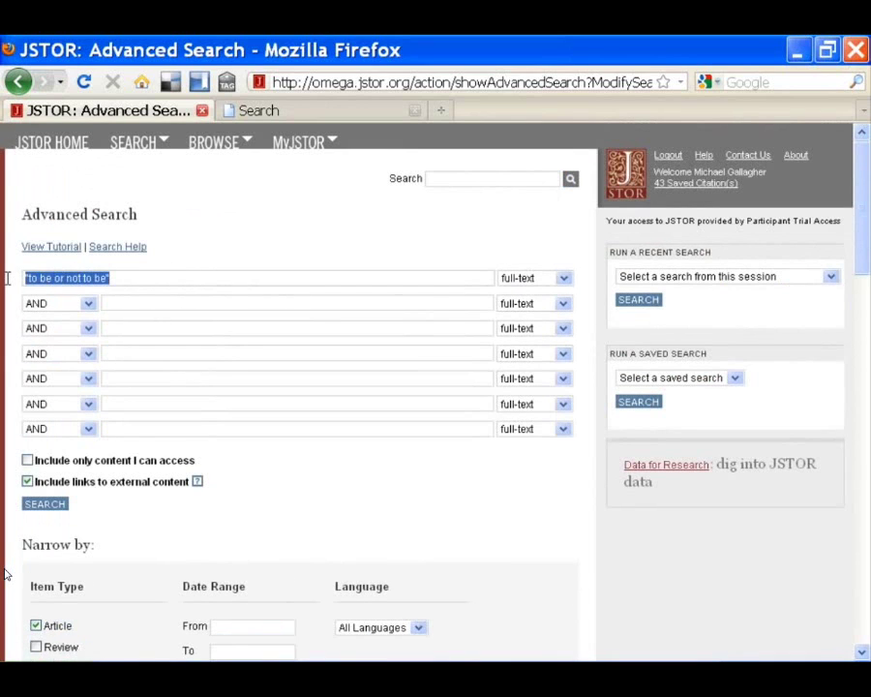
pyautogui.write('Formosa=')
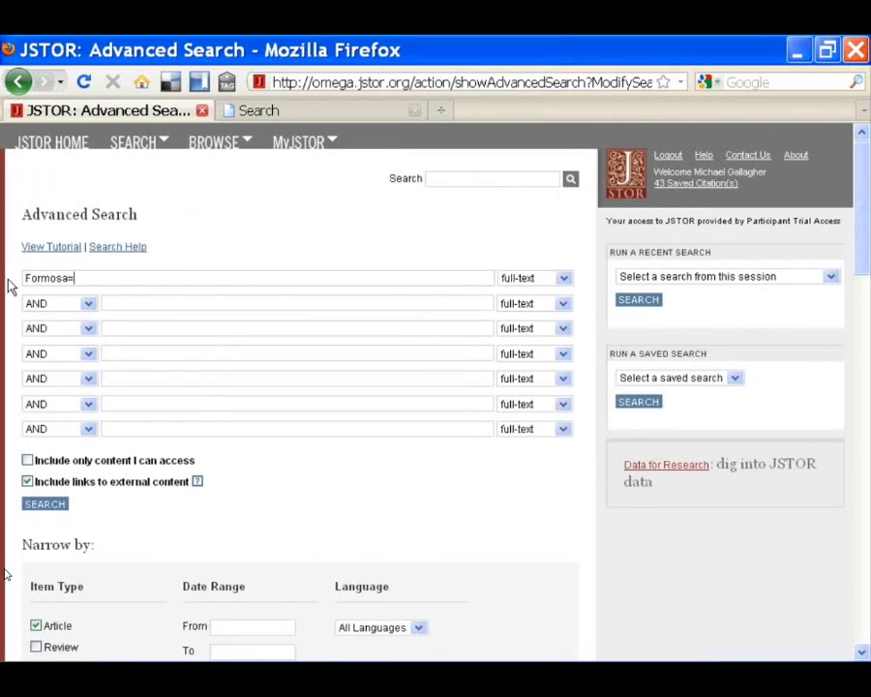
pyautogui.write('Taiwan')
# Step: Replace the first search term with the wildcard term Afric* and run the search
pyautogui.moveTo(216, 277); pyautogui.dragTo(10, 272)
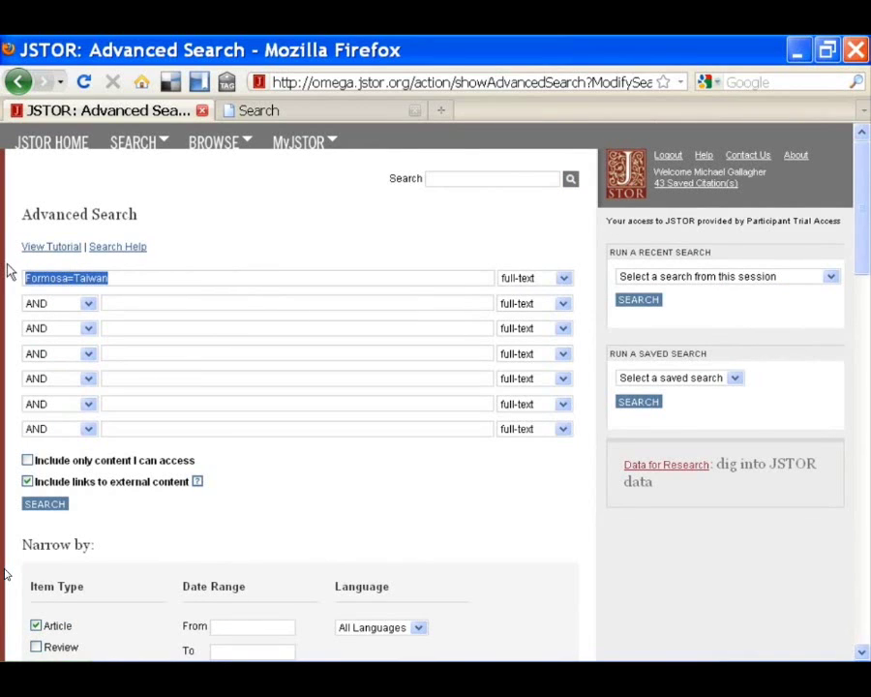
pyautogui.press('BackSpace')
pyautogui.write('"')
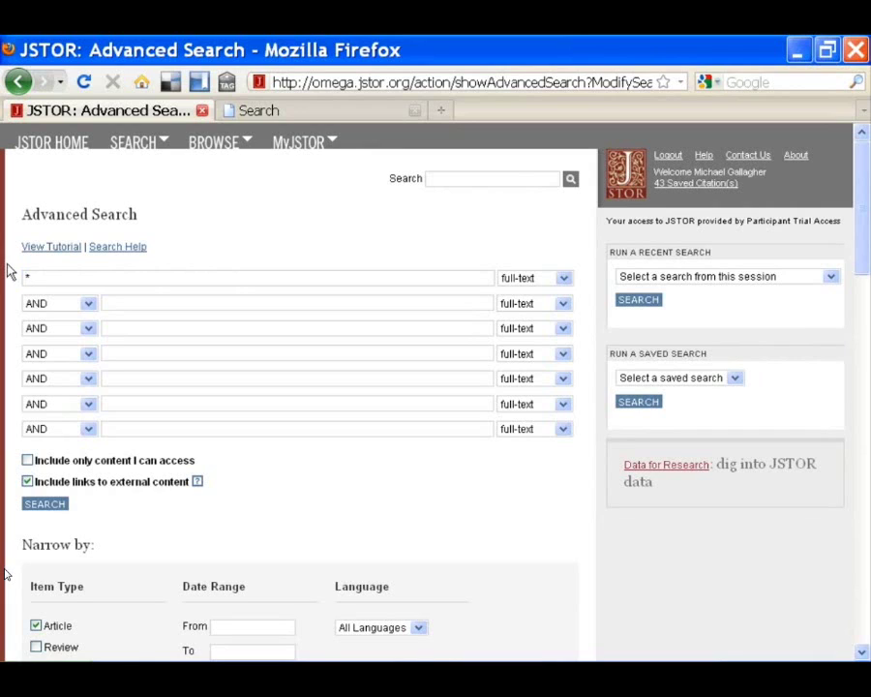
pyautogui.write('Afric')
pyautogui.press('Return')
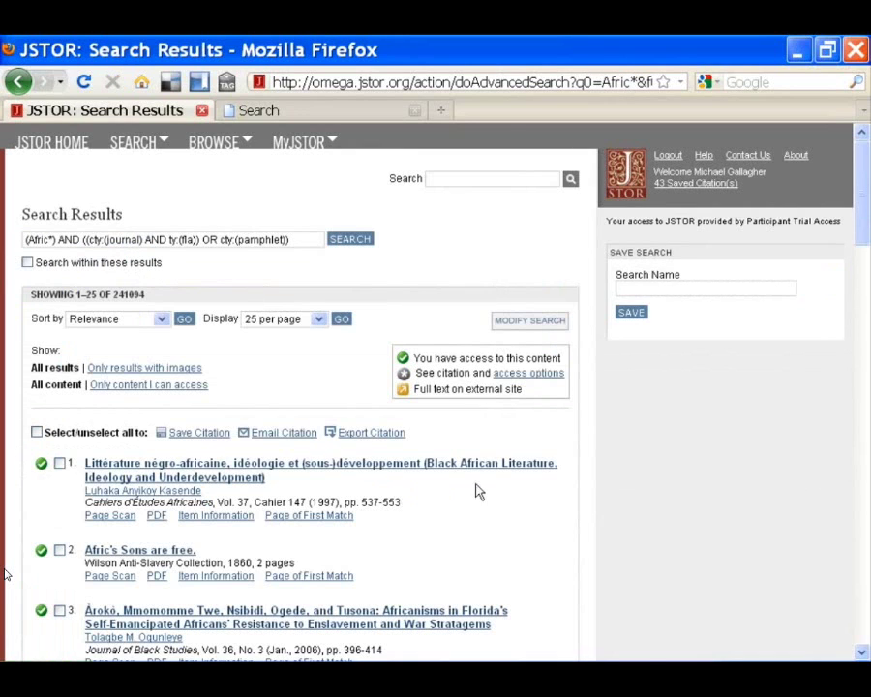
# Step: Modify the search by replacing the first term with goose#, and run it
pyautogui.click(531, 322)
pyautogui.click(91, 276)
pyautogui.moveTo(91, 276); pyautogui.dragTo(24, 278)
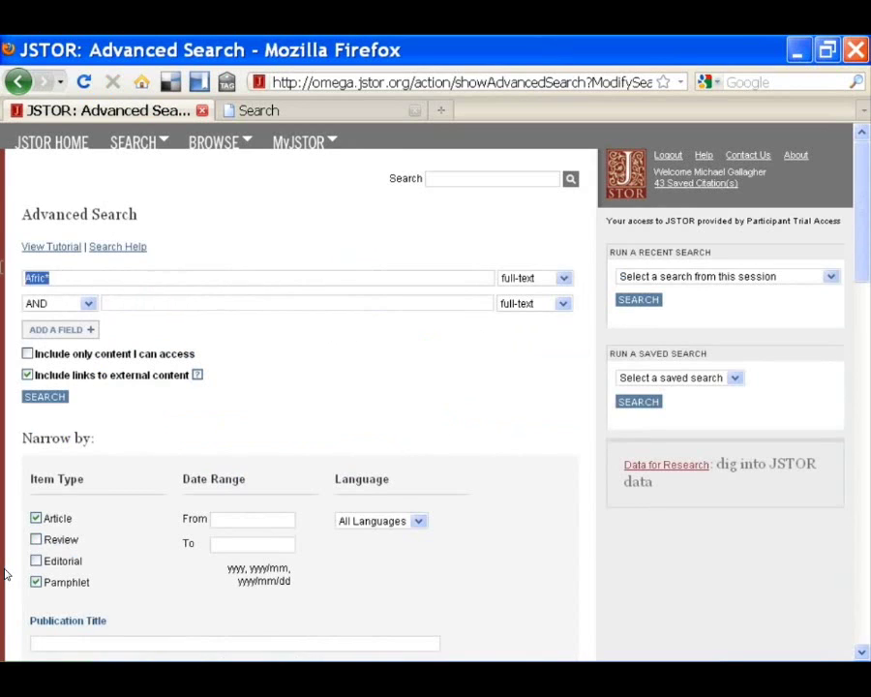
pyautogui.write('goose#')
pyautogui.press('Return')
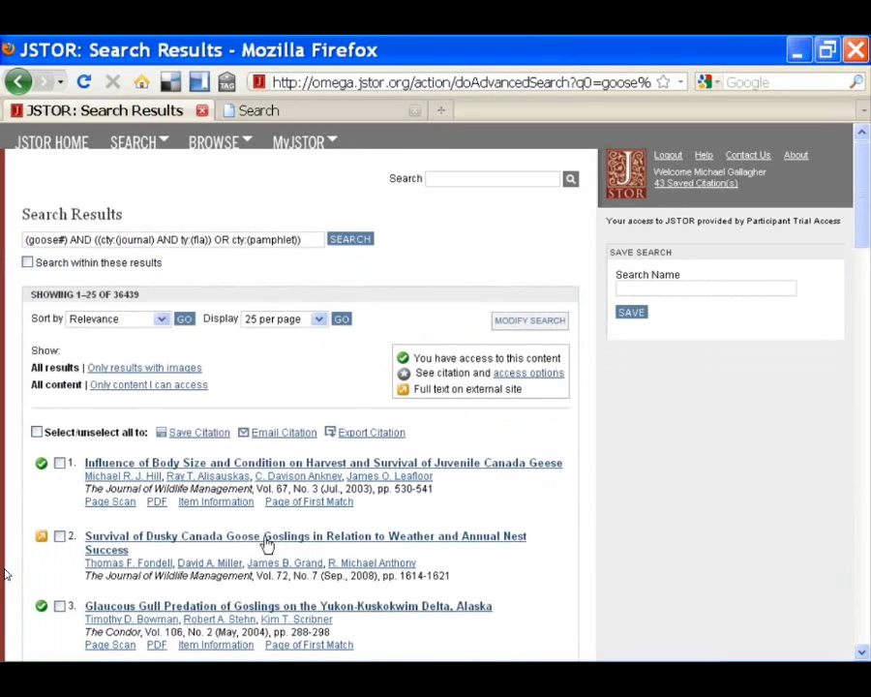
# Step: Modify the search to combine slavery AND West Africa in two separate full-text fields, and run it
pyautogui.click(523, 324)
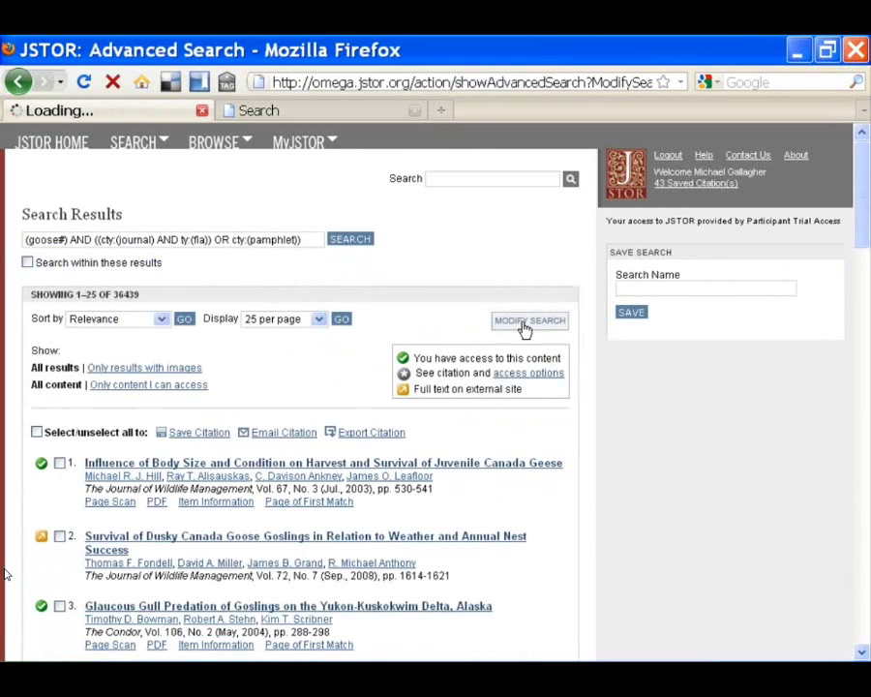
pyautogui.moveTo(73, 278); pyautogui.dragTo(2, 277)
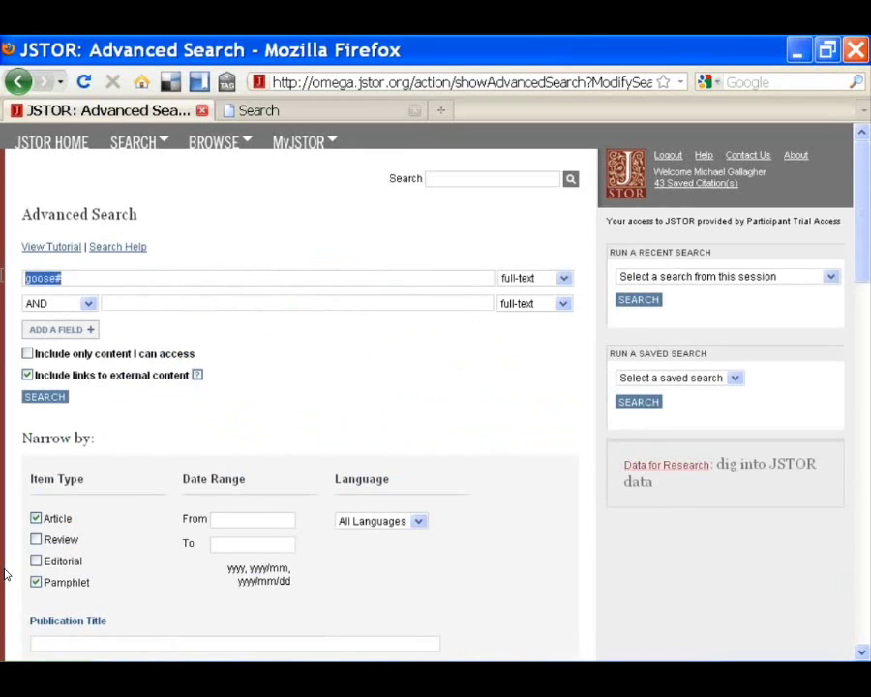
pyautogui.write('slavery')
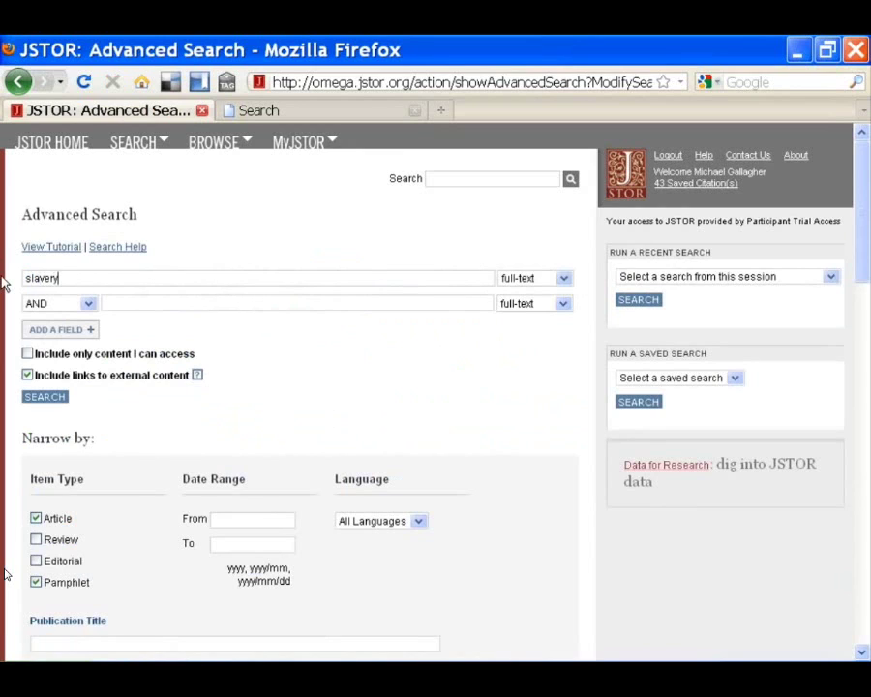
pyautogui.press('Tab')
pyautogui.press('Tab')
pyautogui.press('Tab')
pyautogui.write('West Africa')
pyautogui.click(45, 398)
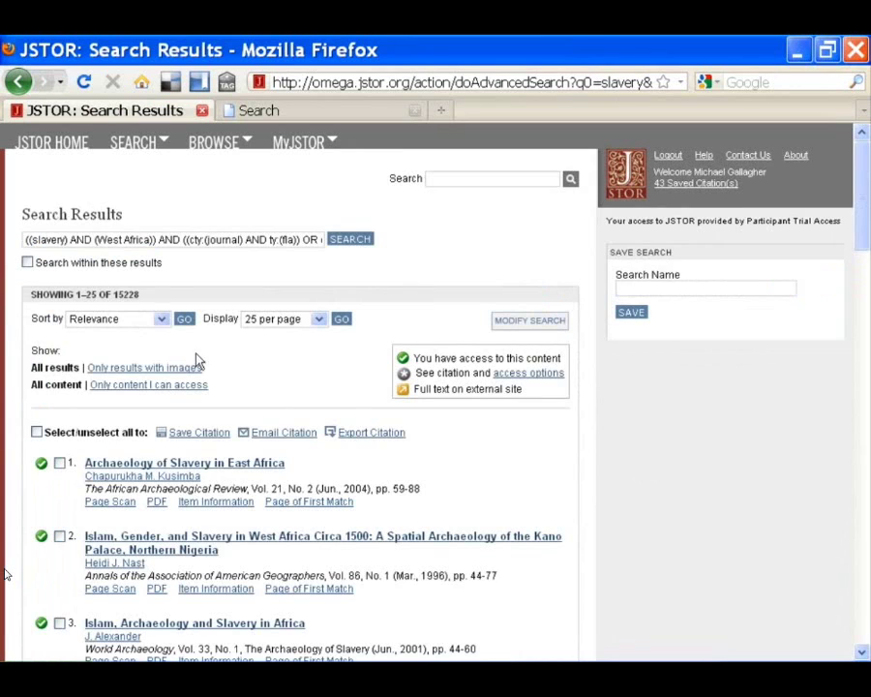
# Step: Limit the search results to those with images and to accessible content only
pyautogui.click(175, 371)
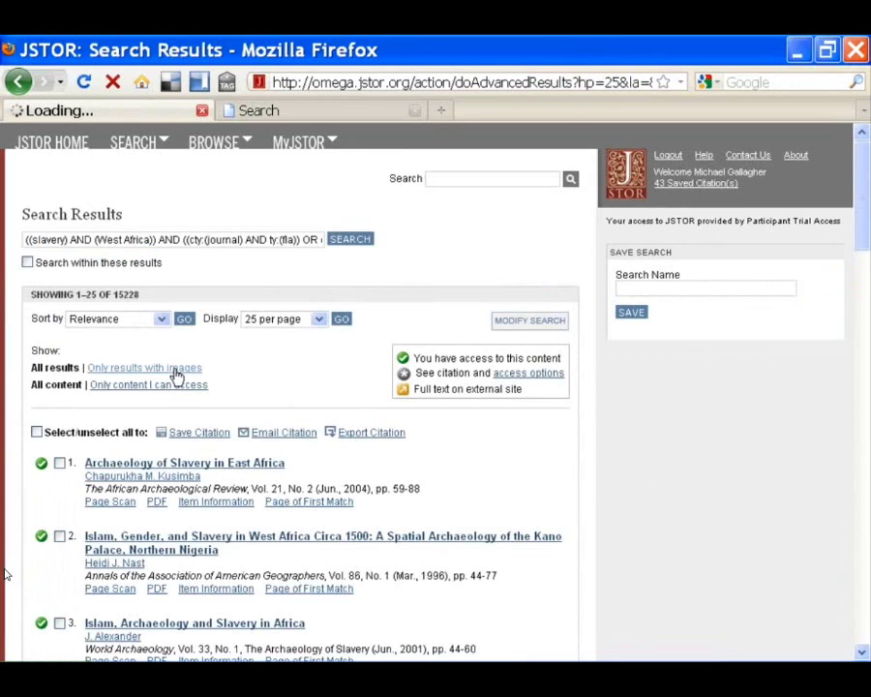
pyautogui.scroll(-2, 177, 376)
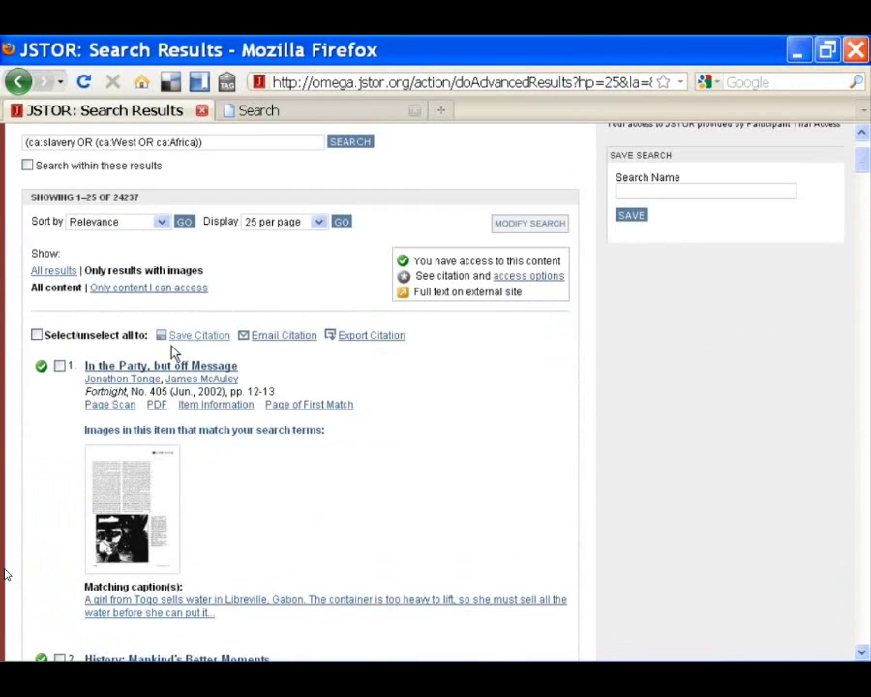
pyautogui.click(165, 289)
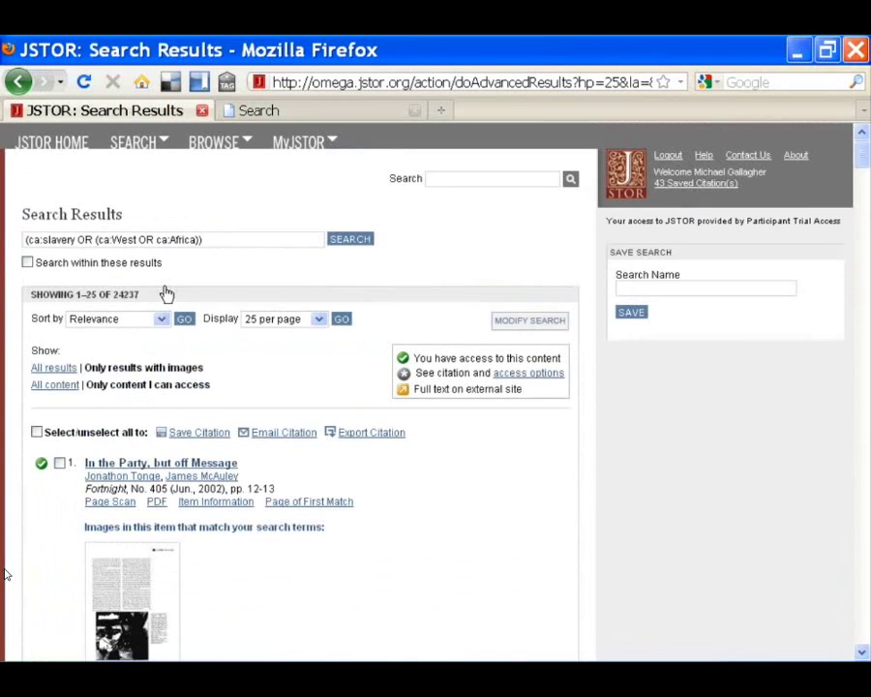
# Step: Show all results again instead of only those with images, and check the legend entry for accessible content
pyautogui.click(55, 368)
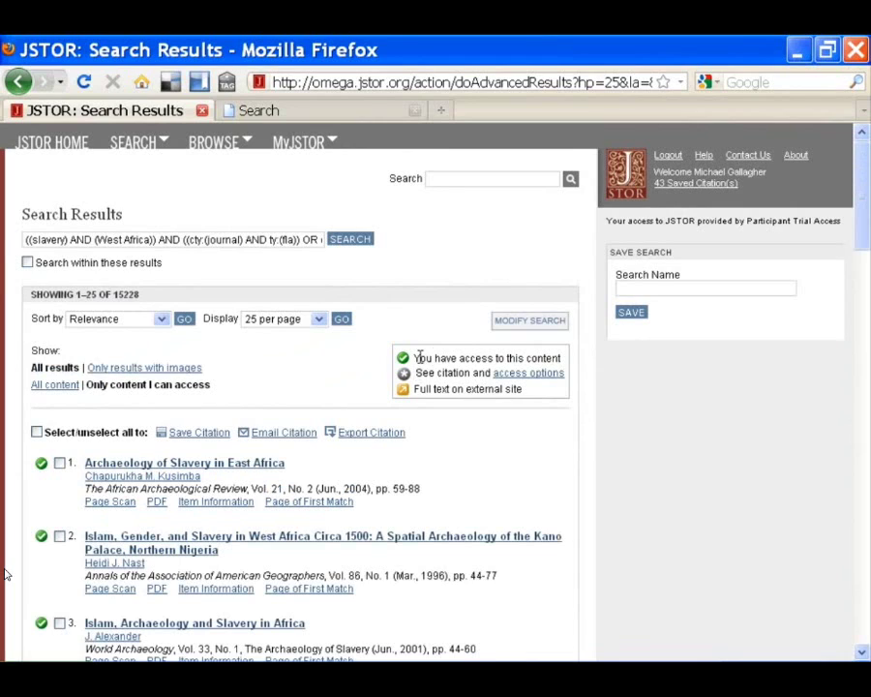
pyautogui.moveTo(415, 360); pyautogui.dragTo(570, 365)
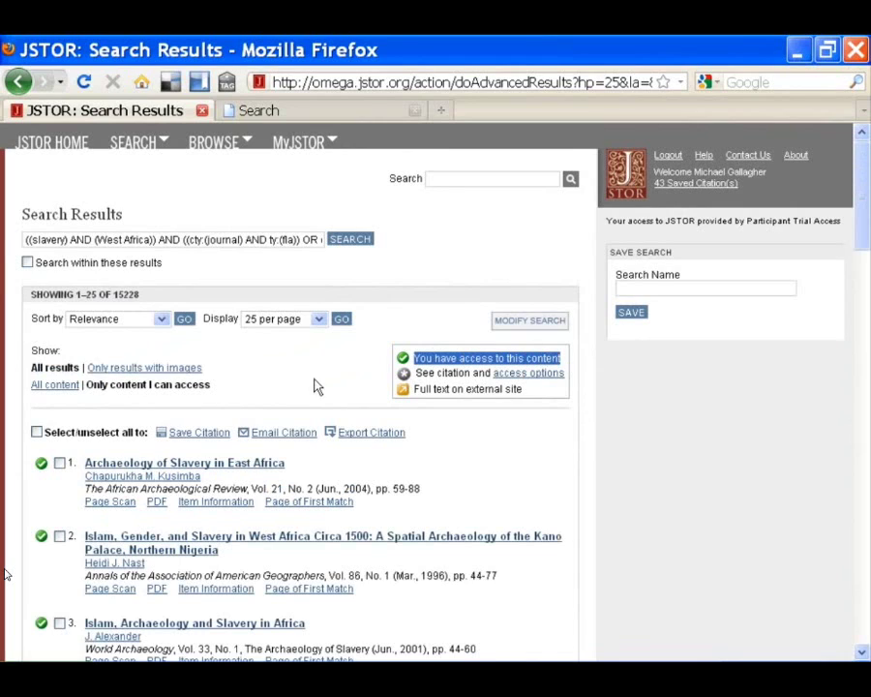
pyautogui.click(303, 385)
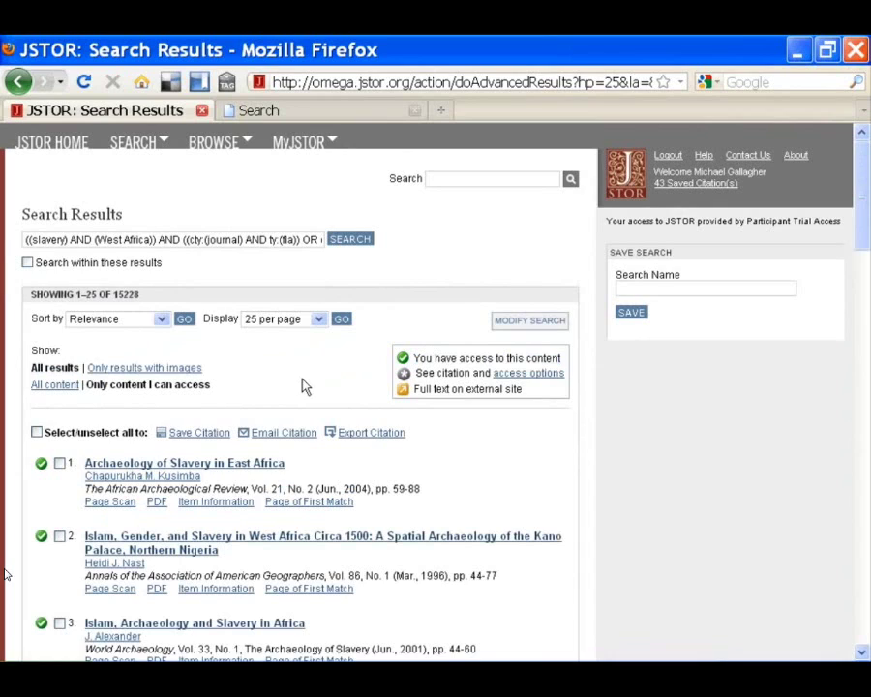
# Step: Enter West Africa as the name for the saved search, and reopen the search for modification
pyautogui.click(672, 288)
pyautogui.write('West Africa')
pyautogui.click(524, 327)
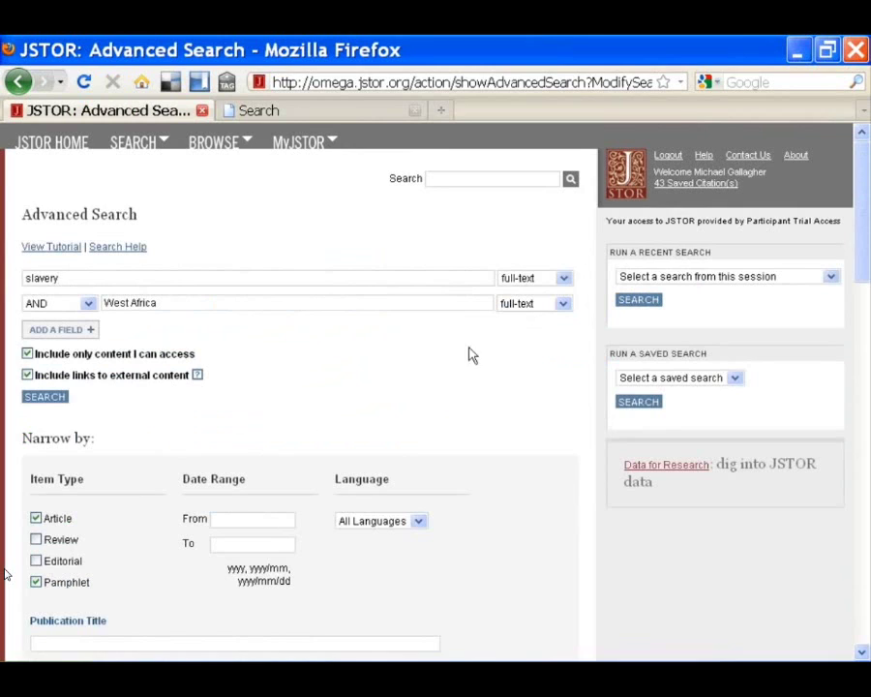
# Step: Limit the search to the African Studies and History disciplines, and run it
pyautogui.scroll(-10, 426, 377)
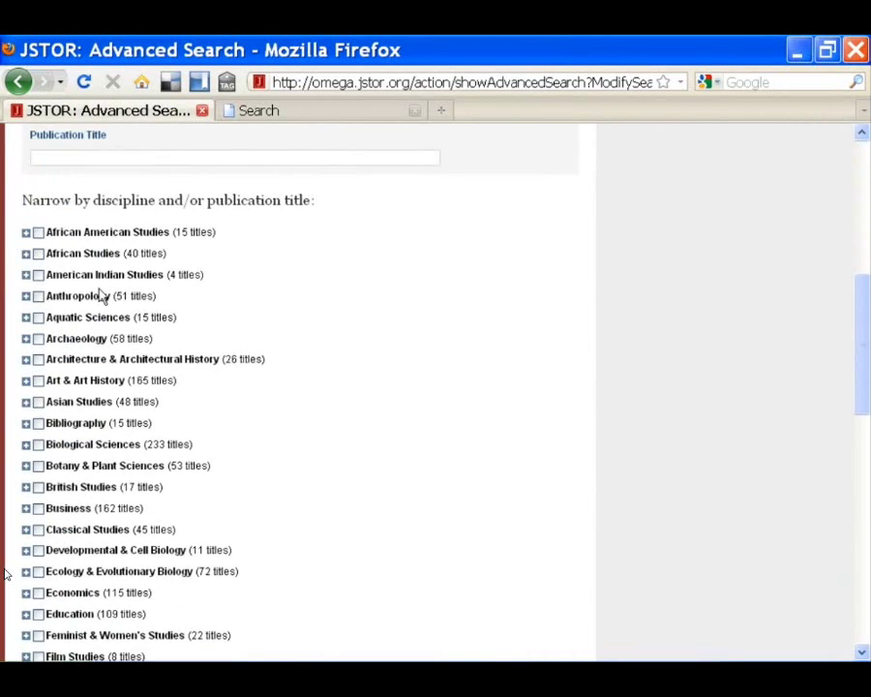
pyautogui.click(38, 254)
pyautogui.scroll(-5, 78, 387)
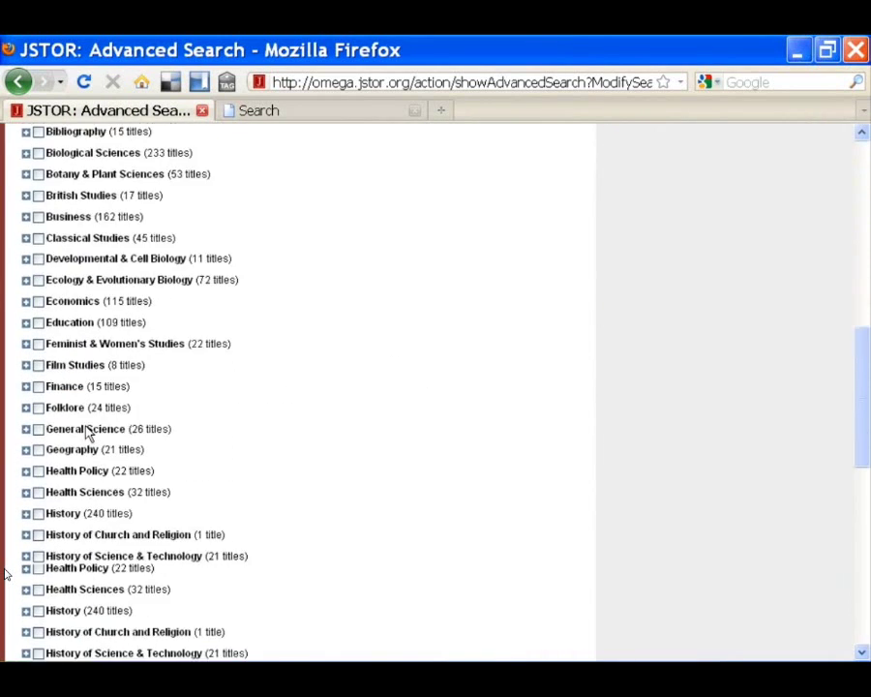
pyautogui.click(38, 513)
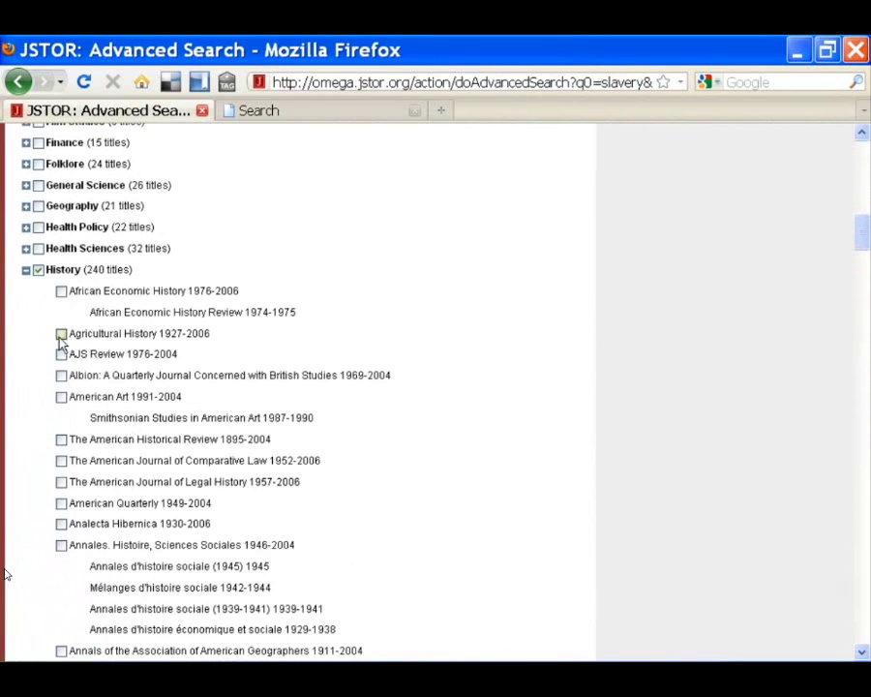
pyautogui.scroll(10, 354, 326)
pyautogui.scroll(5, 354, 325)
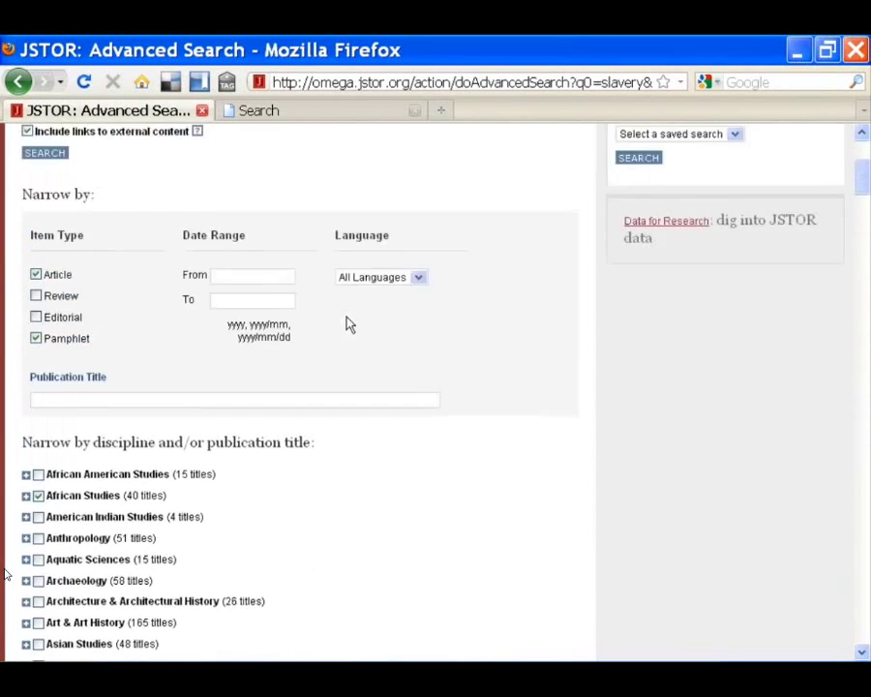
pyautogui.click(45, 348)
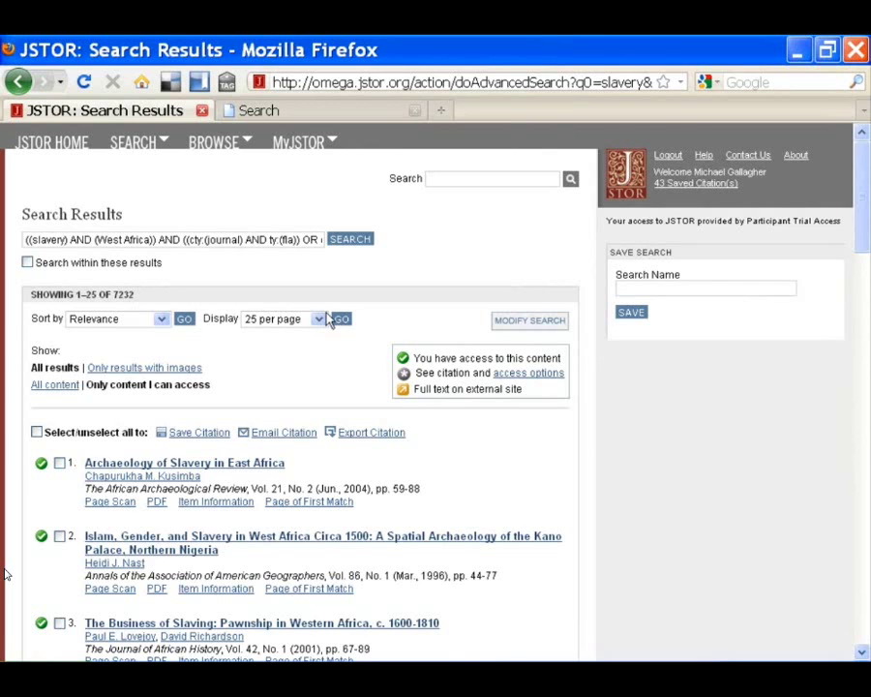
# Step: Reopen the search for modification, add the African American Studies and Anthropology disciplines, and expand the Anthropology title list
pyautogui.click(528, 322)
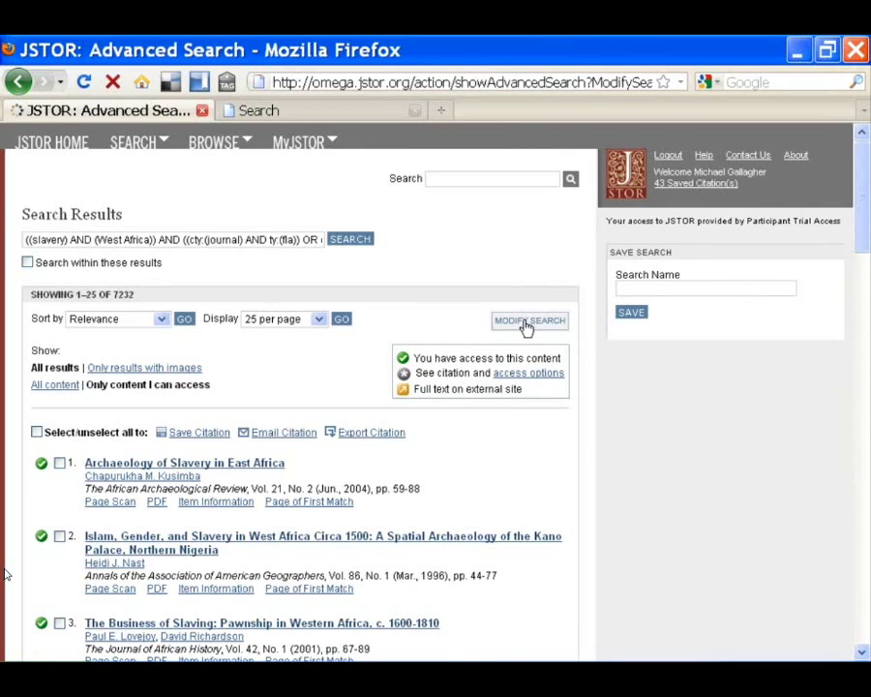
pyautogui.scroll(-3, 233, 484)
pyautogui.scroll(-2, 233, 492)
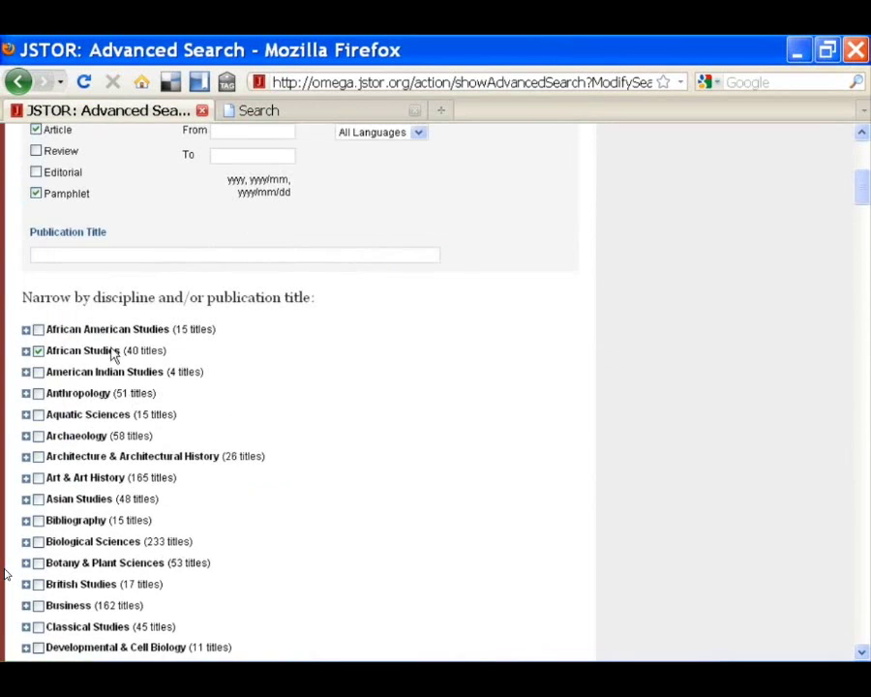
pyautogui.click(38, 393)
pyautogui.click(39, 330)
pyautogui.click(25, 394)
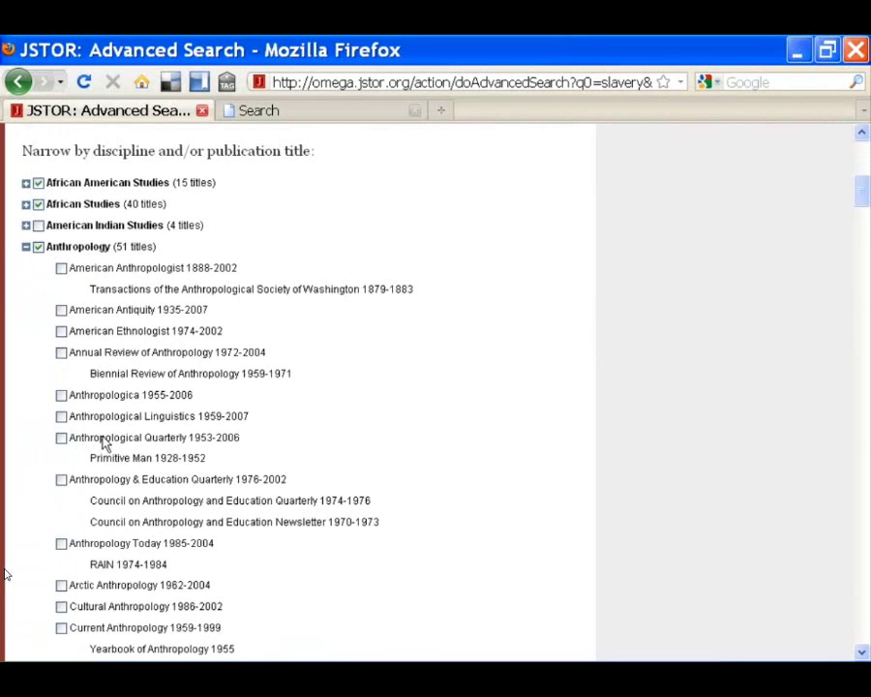
pyautogui.scroll(-2, 73, 440)
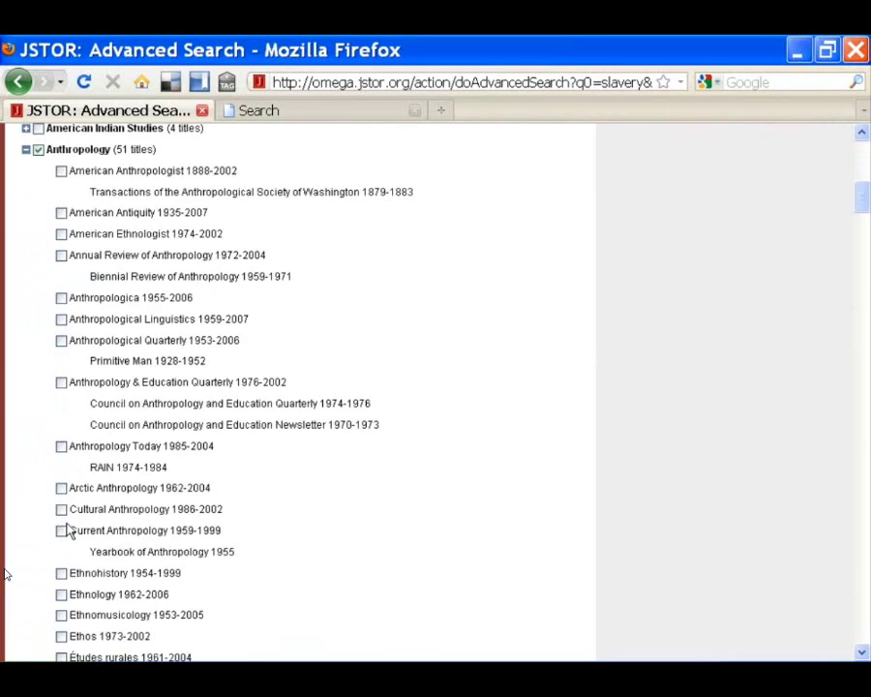
# Step: Set the date range from 1980 to 1989 and run the search
pyautogui.scroll(7, 68, 531)
pyautogui.click(228, 521)
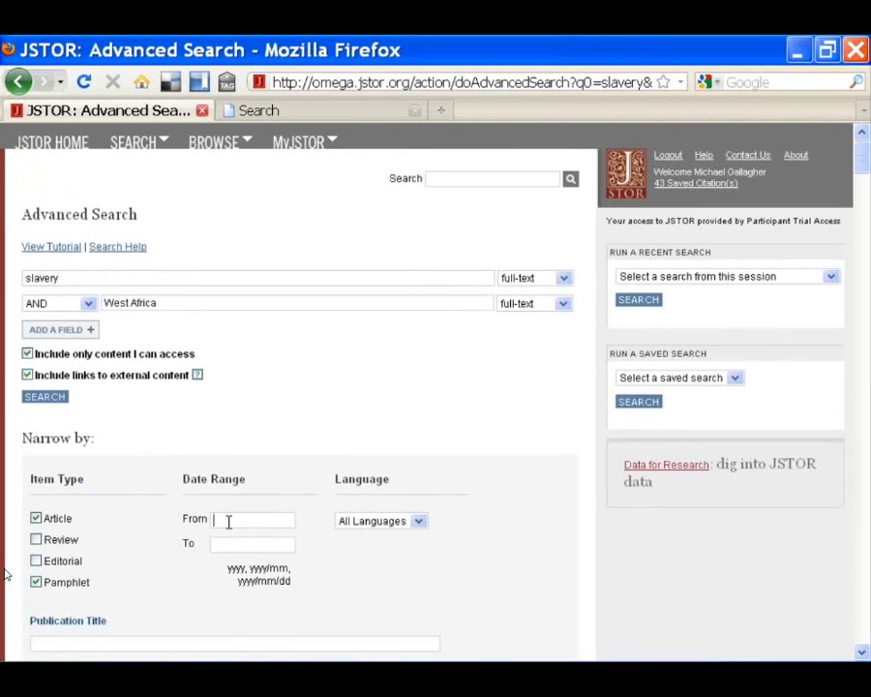
pyautogui.write('1980')
pyautogui.press('Tab')
pyautogui.click(240, 542)
pyautogui.write('1989')
pyautogui.click(45, 398)
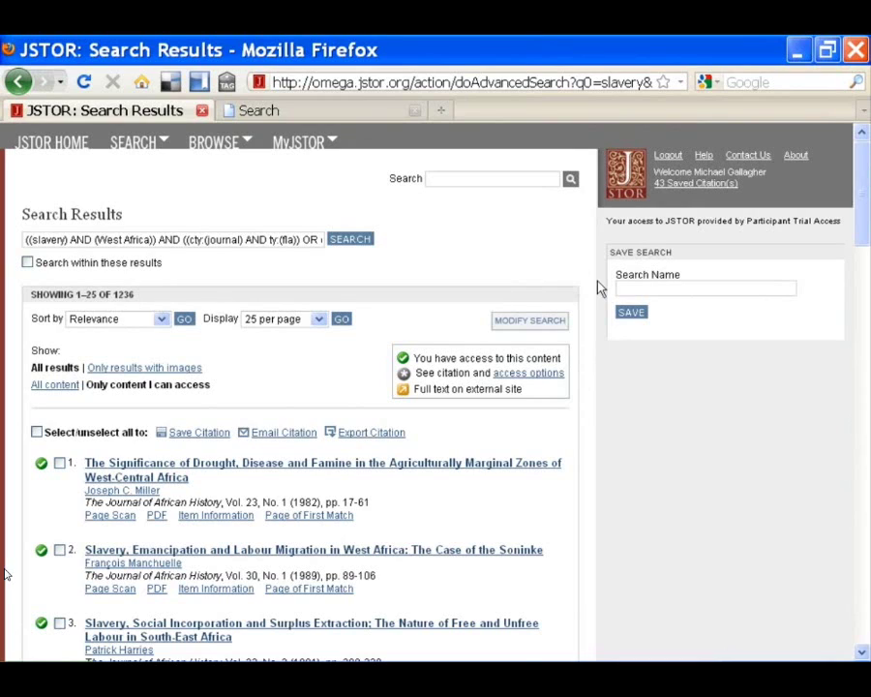
# Step: Enter slavery in West Africa as the name for the saved search
pyautogui.write('laver')
pyautogui.press('BackSpace')
pyautogui.write('ery in West Afr')
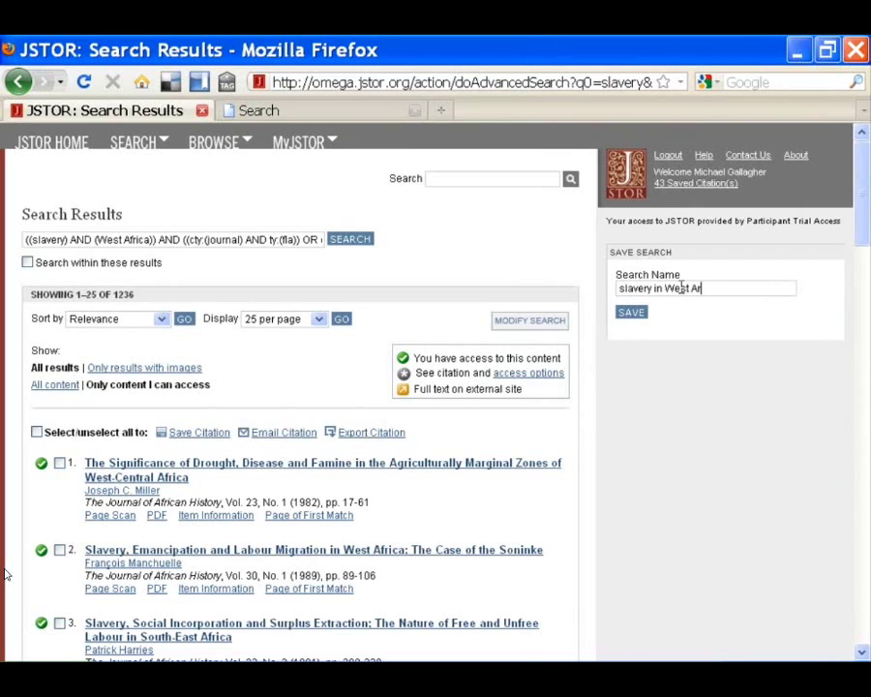
pyautogui.write('ica')
# Step: Open the list of saved searches and examine the africa entry
pyautogui.moveTo(300, 142)
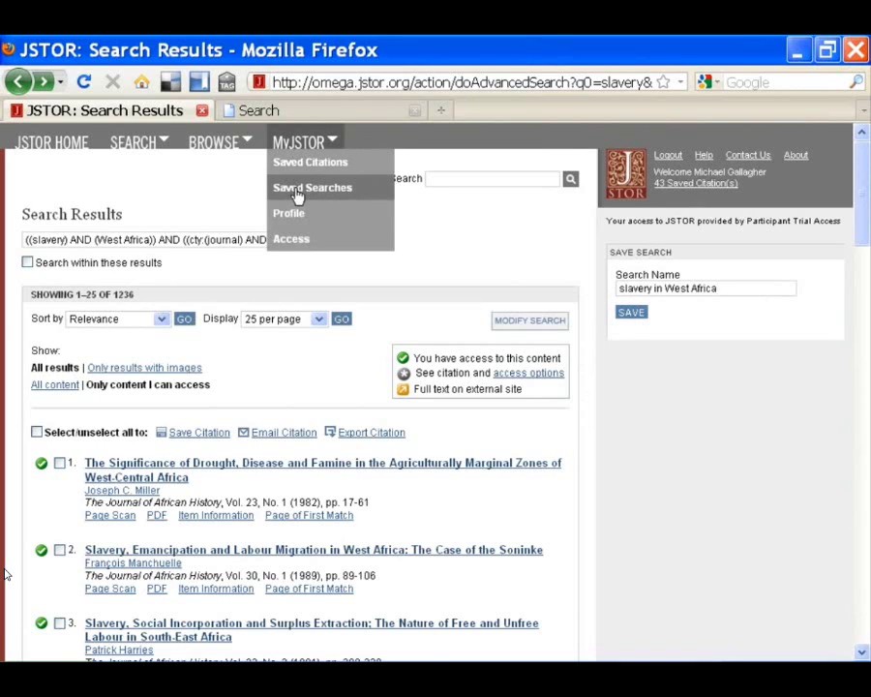
pyautogui.click(297, 187)
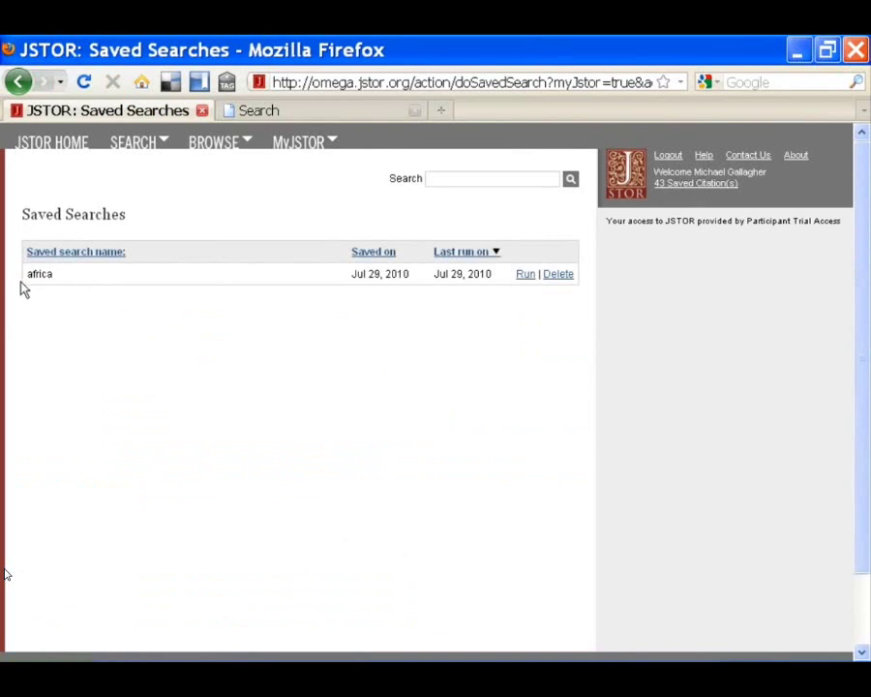
pyautogui.moveTo(30, 281); pyautogui.dragTo(66, 281)
pyautogui.click(67, 281)
# Step: Return to the search results and select the first article for citation handling
pyautogui.click(18, 83)
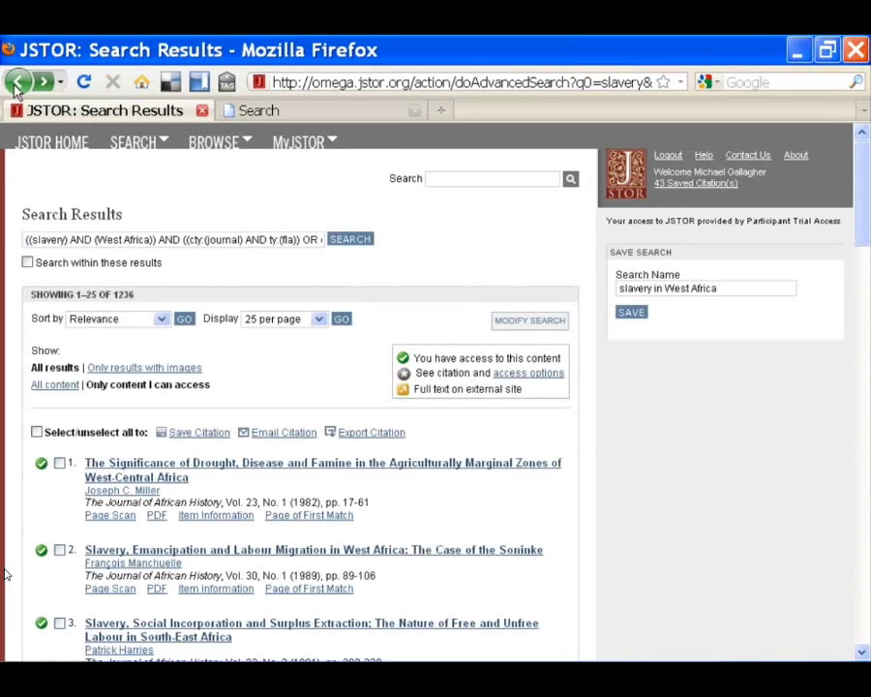
pyautogui.click(59, 269)
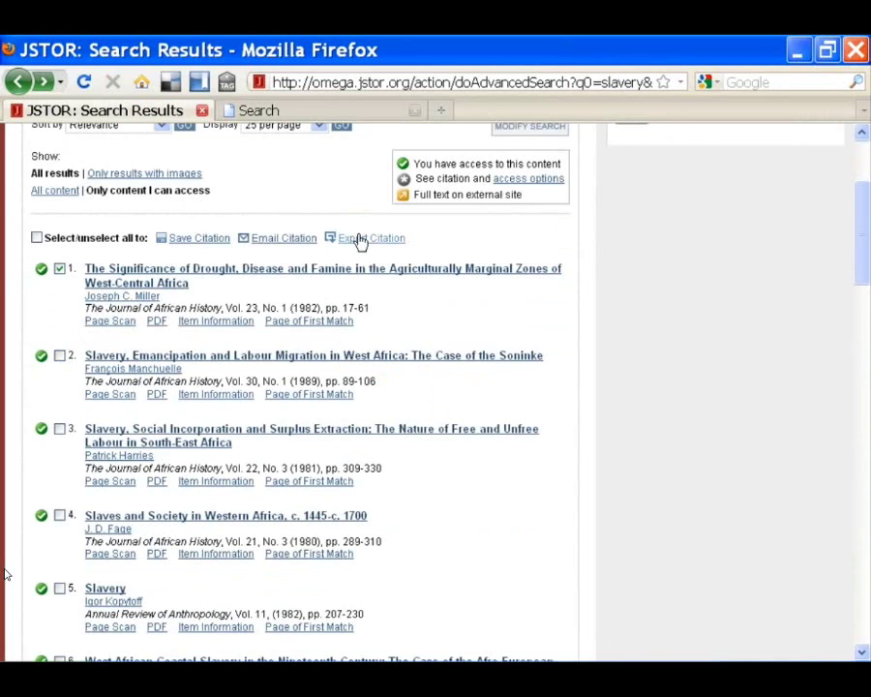
pyautogui.scroll(4, 322, 161)
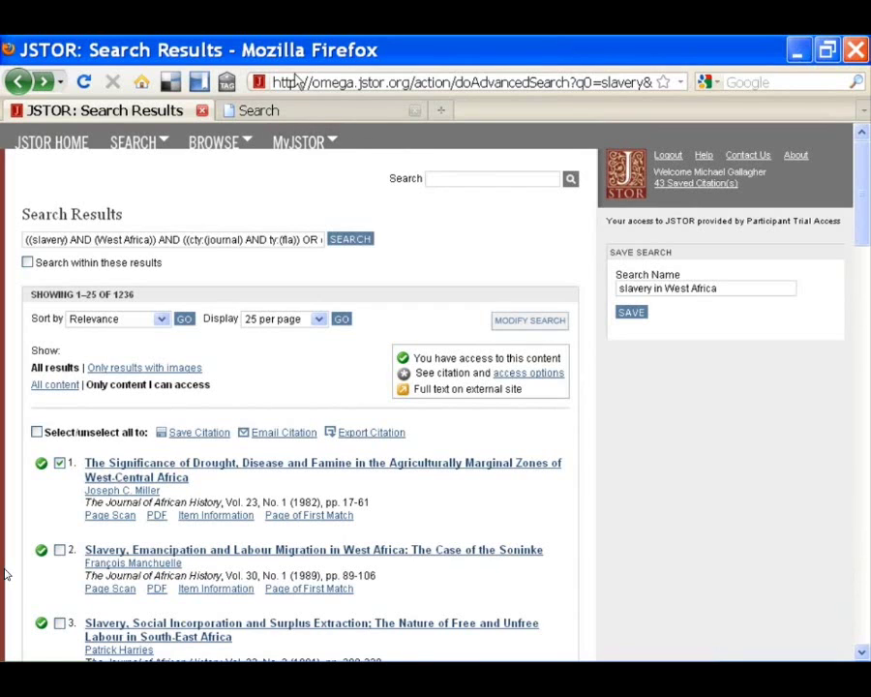
# Step: Switch to the Data for Research site and narrow the results to the subject African Studies
pyautogui.click(305, 113)
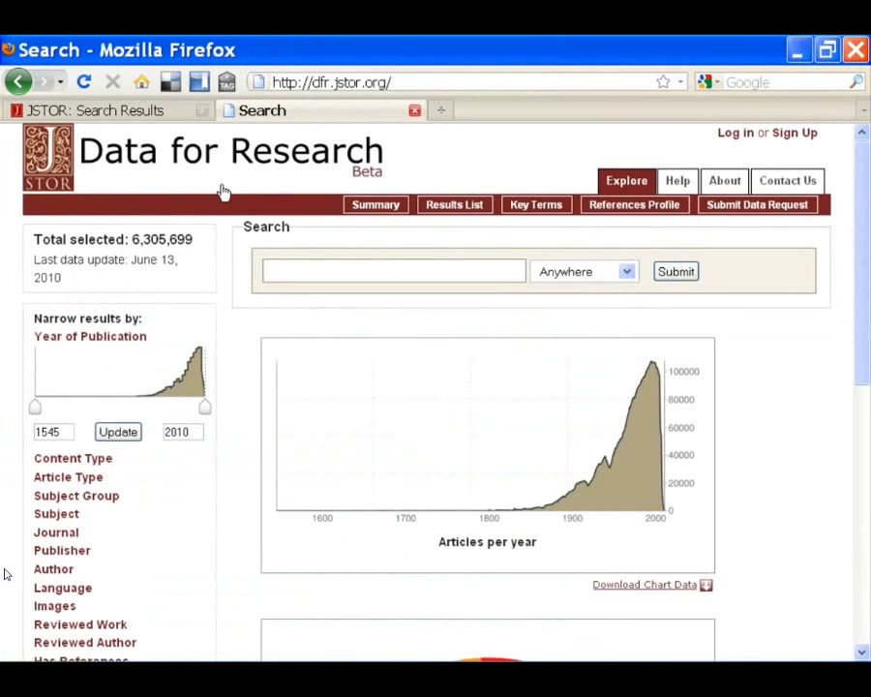
pyautogui.moveTo(283, 82); pyautogui.dragTo(390, 83)
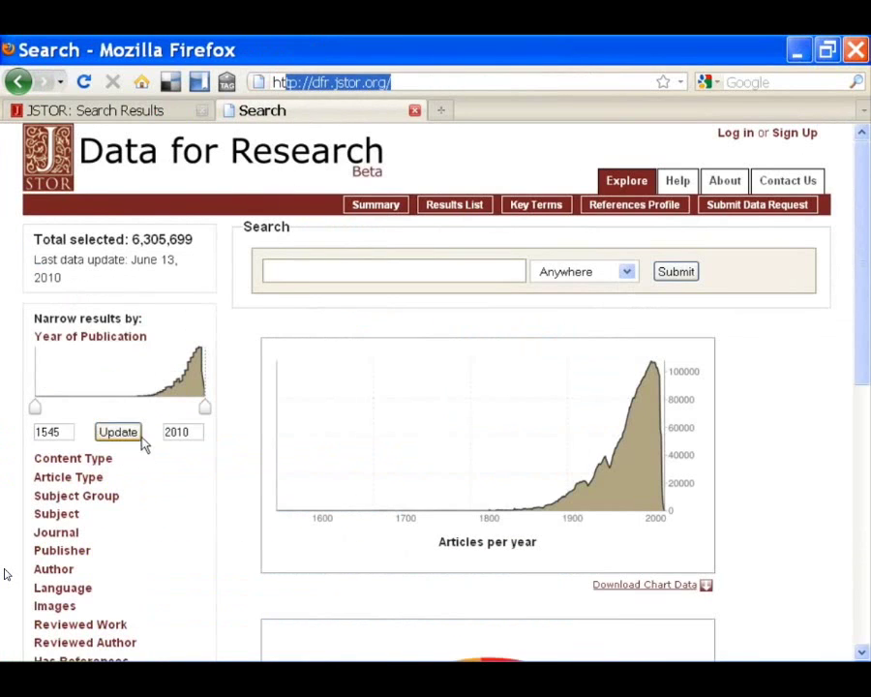
pyautogui.scroll(-3, 126, 436)
pyautogui.click(56, 321)
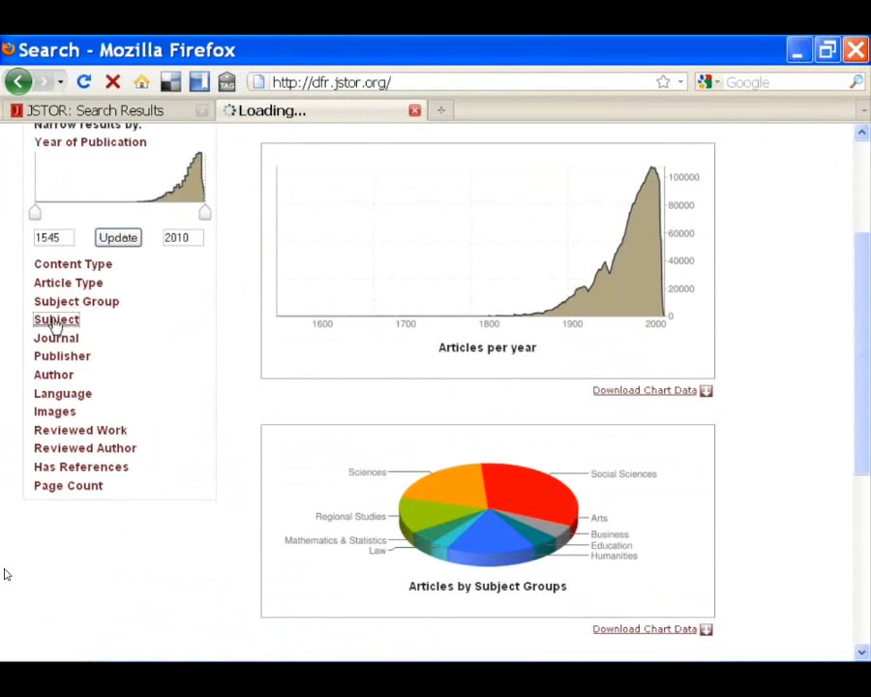
pyautogui.scroll(-5, 191, 381)
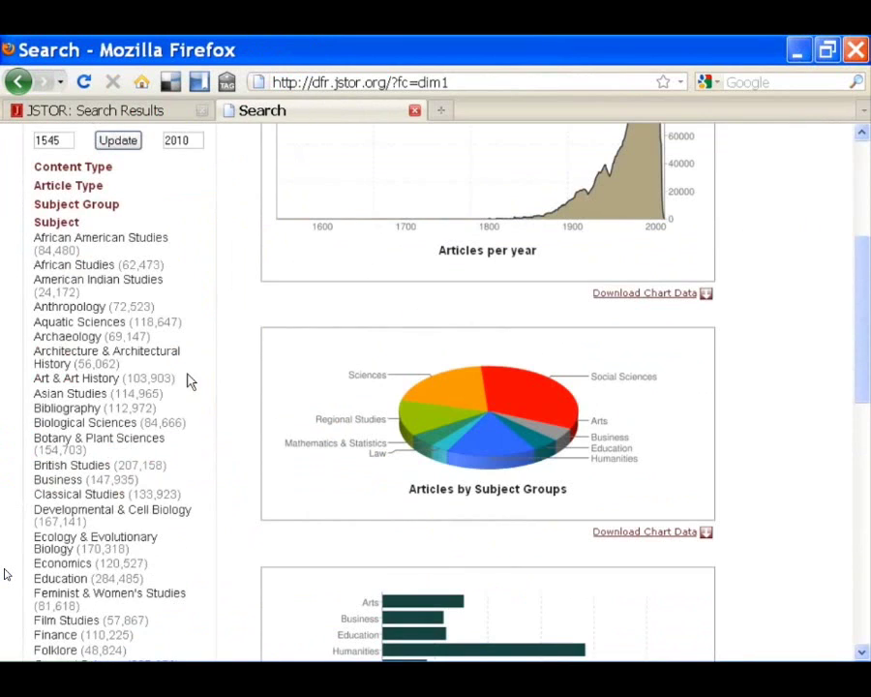
pyautogui.click(77, 269)
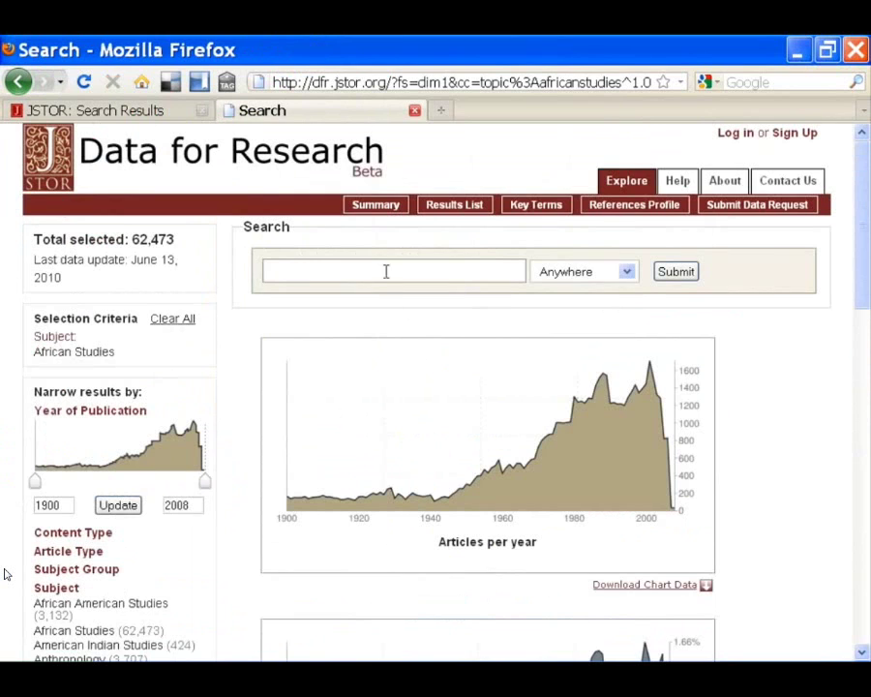
# Step: View the extracted key terms for the African Studies selection
pyautogui.click(539, 213)
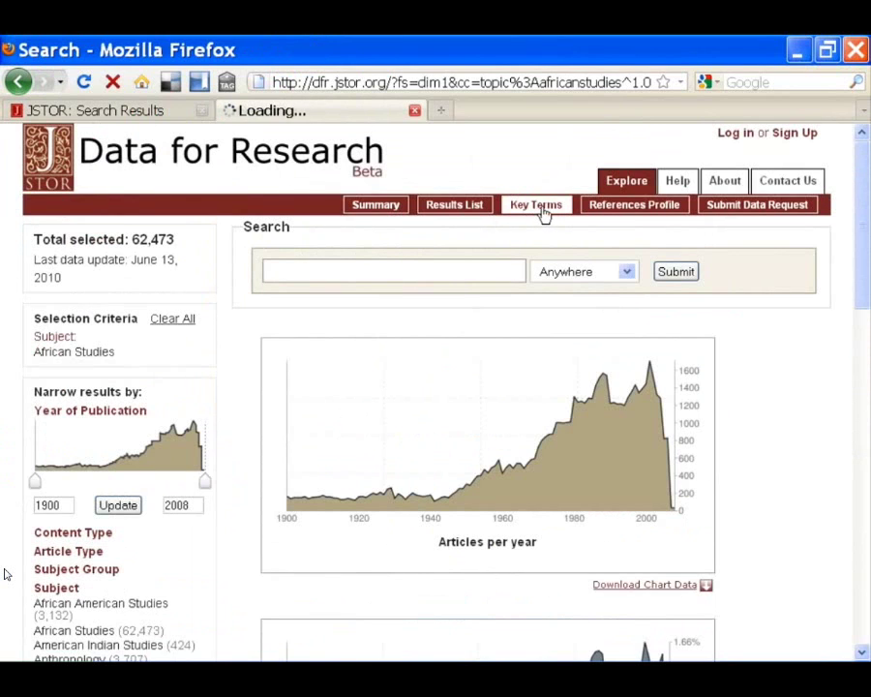
pyautogui.scroll(-2, 553, 399)
pyautogui.scroll(-2, 552, 400)
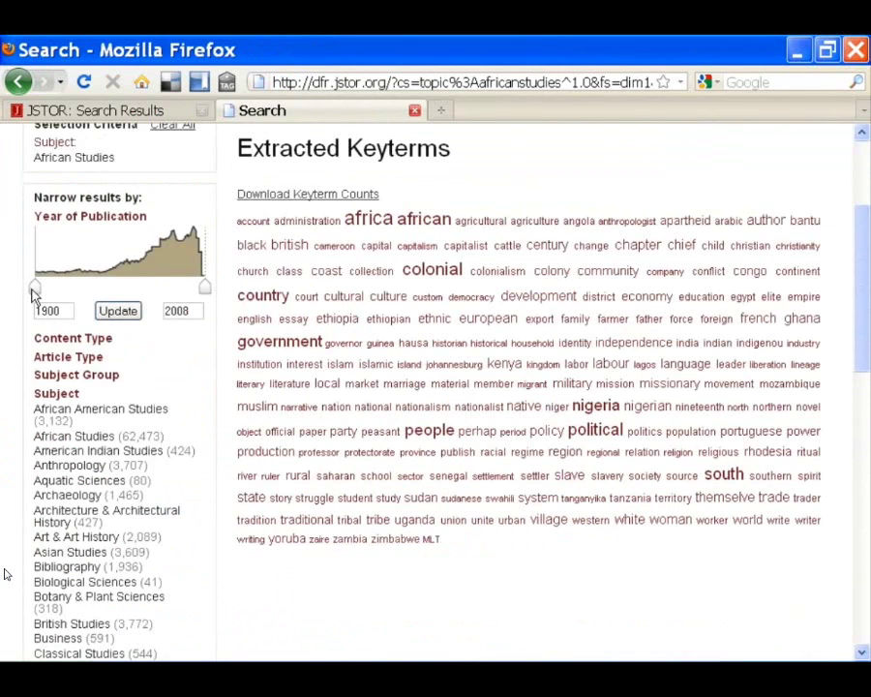
# Step: Narrow the year of publication to 1990 through 2008 and update the key terms
pyautogui.moveTo(31, 291); pyautogui.dragTo(151, 296)
pyautogui.click(119, 309)
pyautogui.scroll(-4, 440, 399)
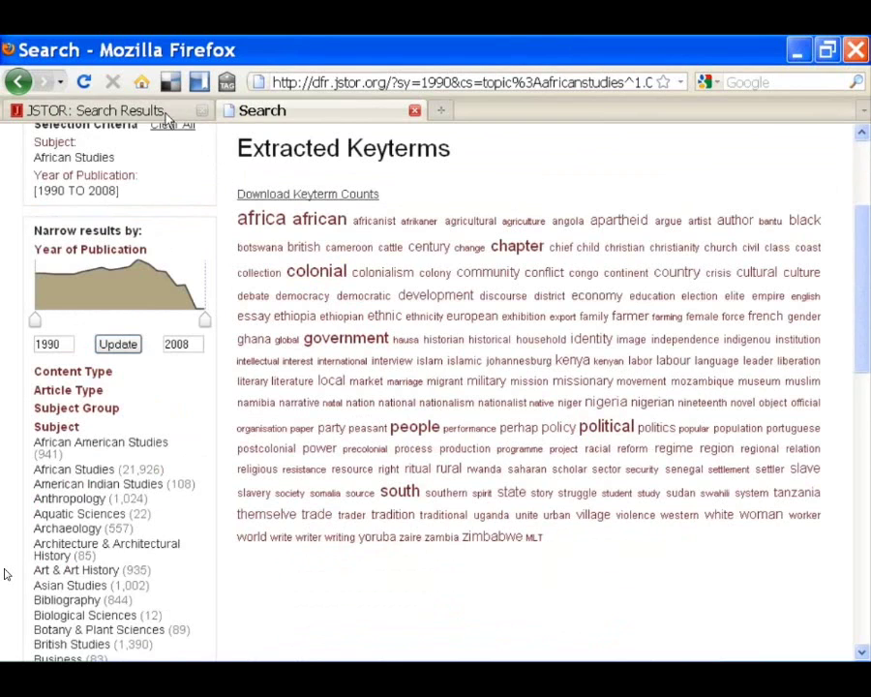
# Step: Switch back to the JSTOR site and open the Contact JSTOR Support form
pyautogui.click(136, 111)
pyautogui.click(748, 157)
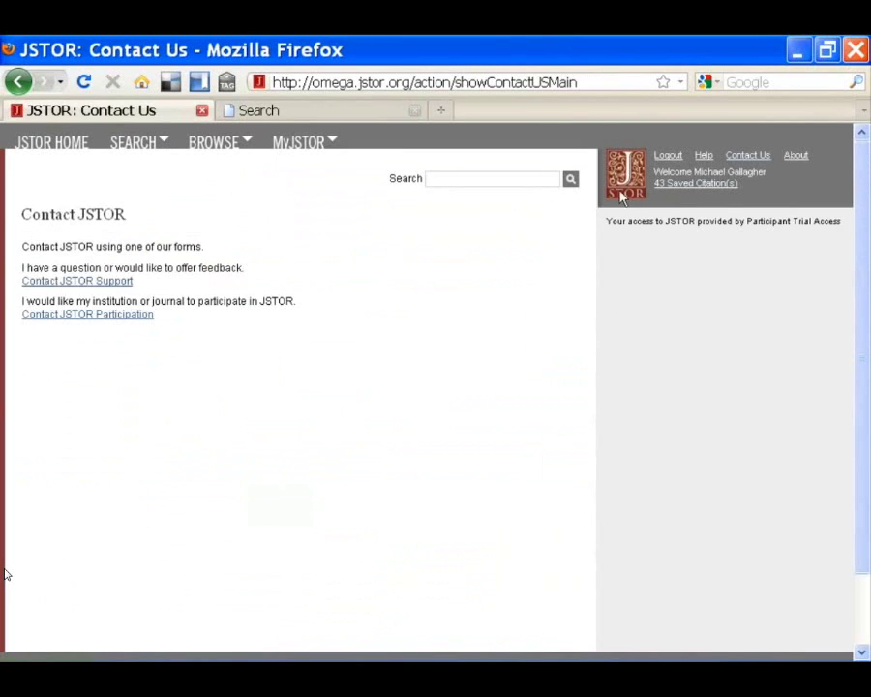
pyautogui.click(108, 284)
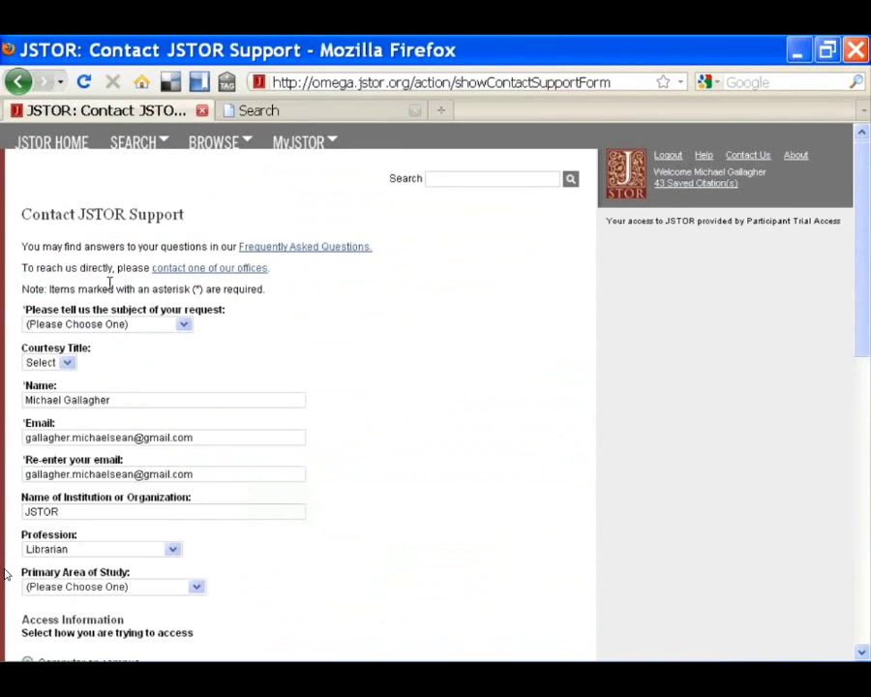